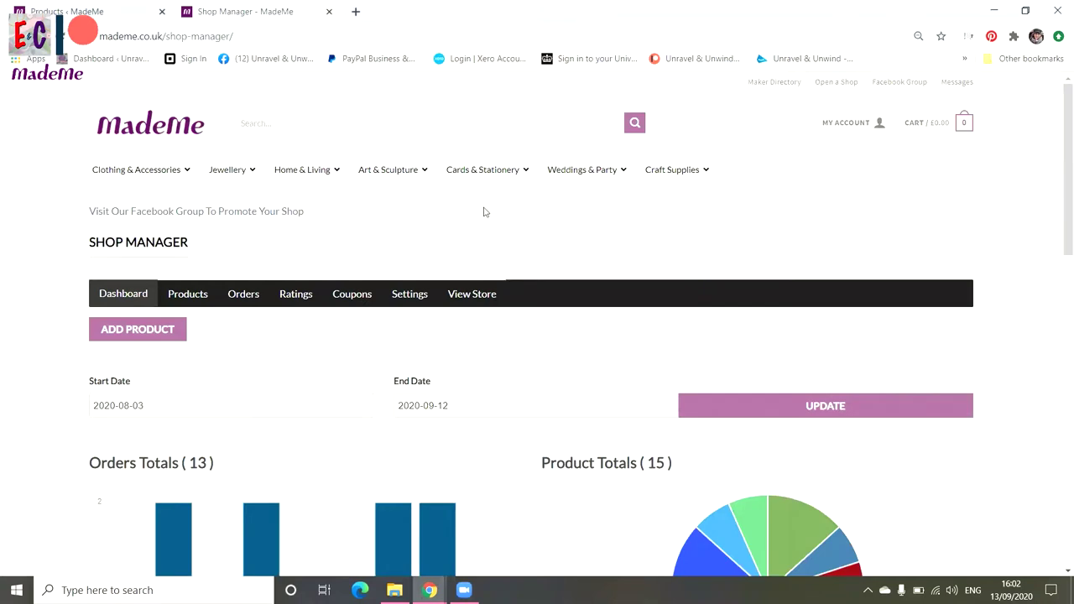
# Step: Reload the shop manager dashboard and look over its contents
pyautogui.click(120, 301)
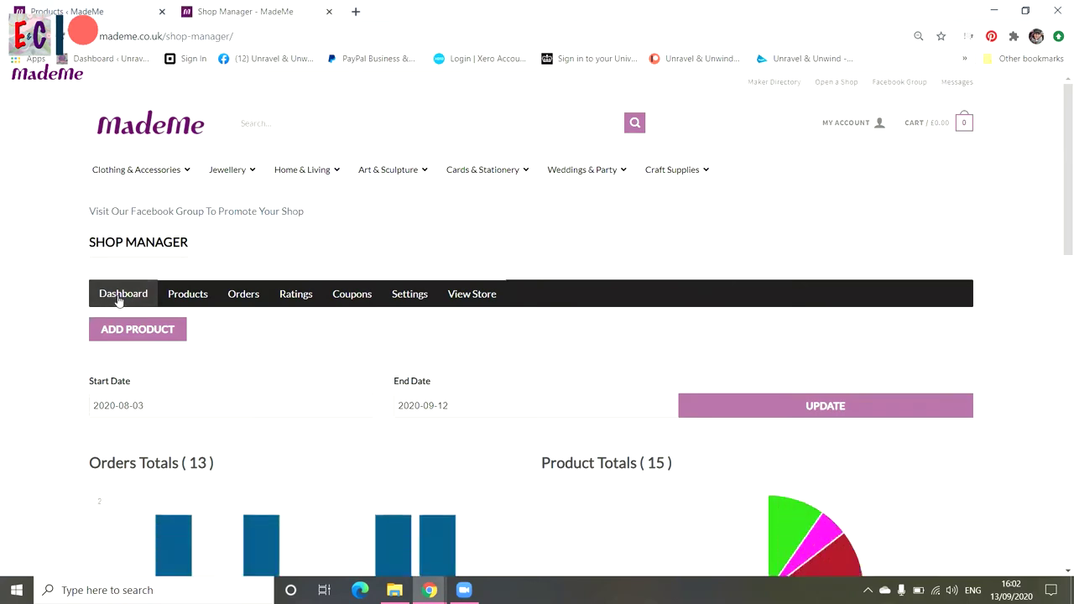
pyautogui.scroll(-3, 72, 353)
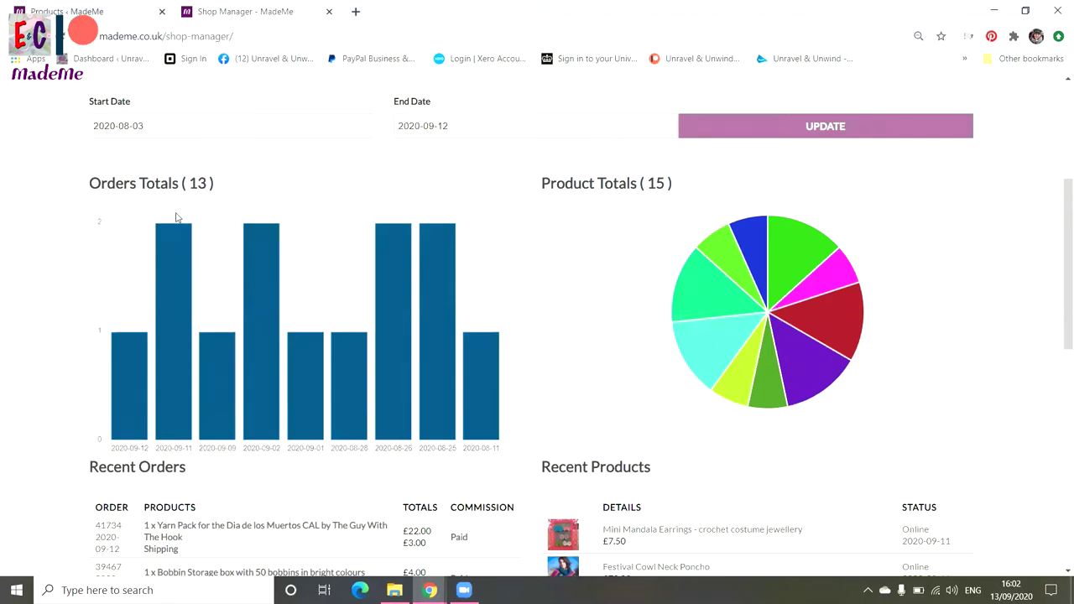
pyautogui.moveTo(133, 362)
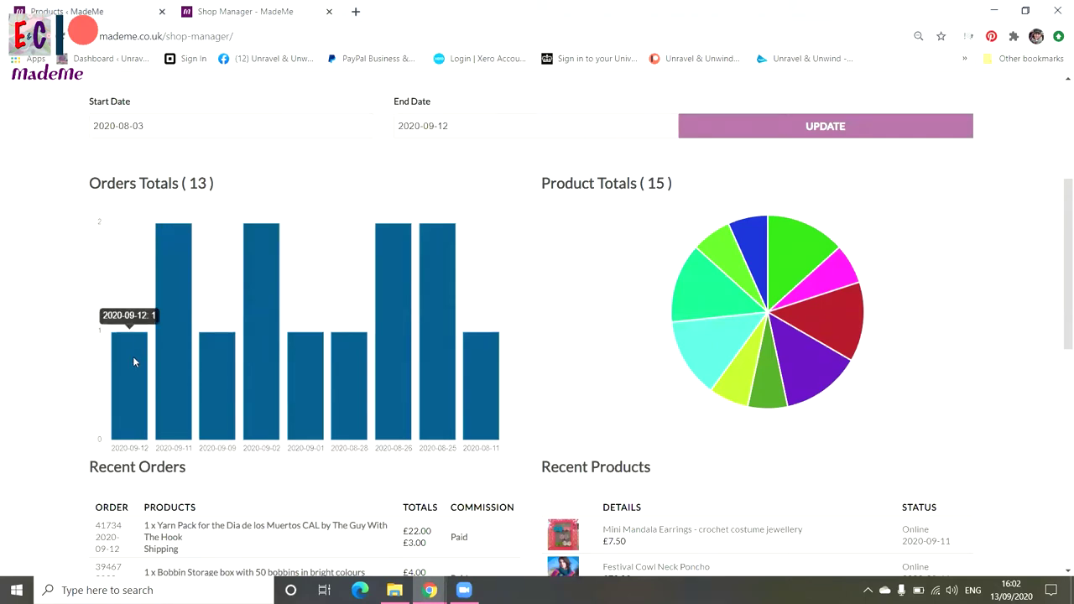
pyautogui.moveTo(169, 248)
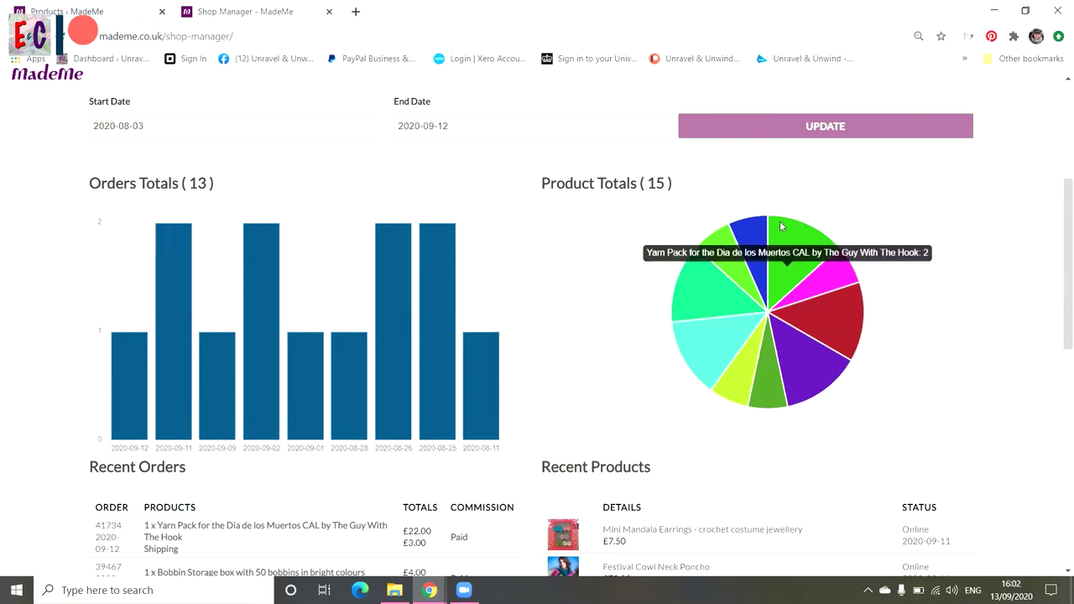
pyautogui.moveTo(734, 245)
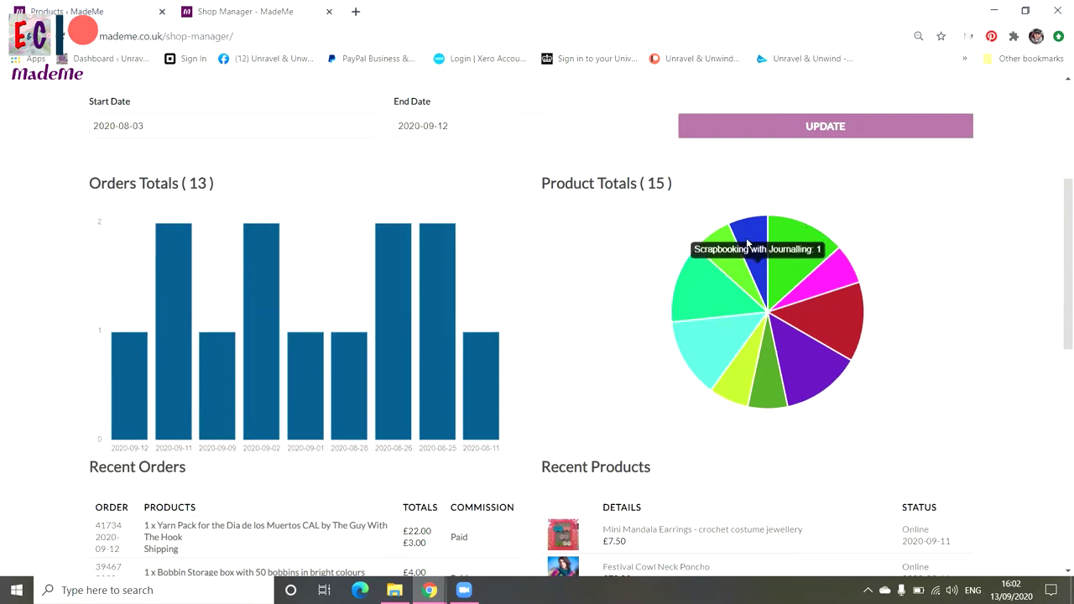
pyautogui.moveTo(797, 240)
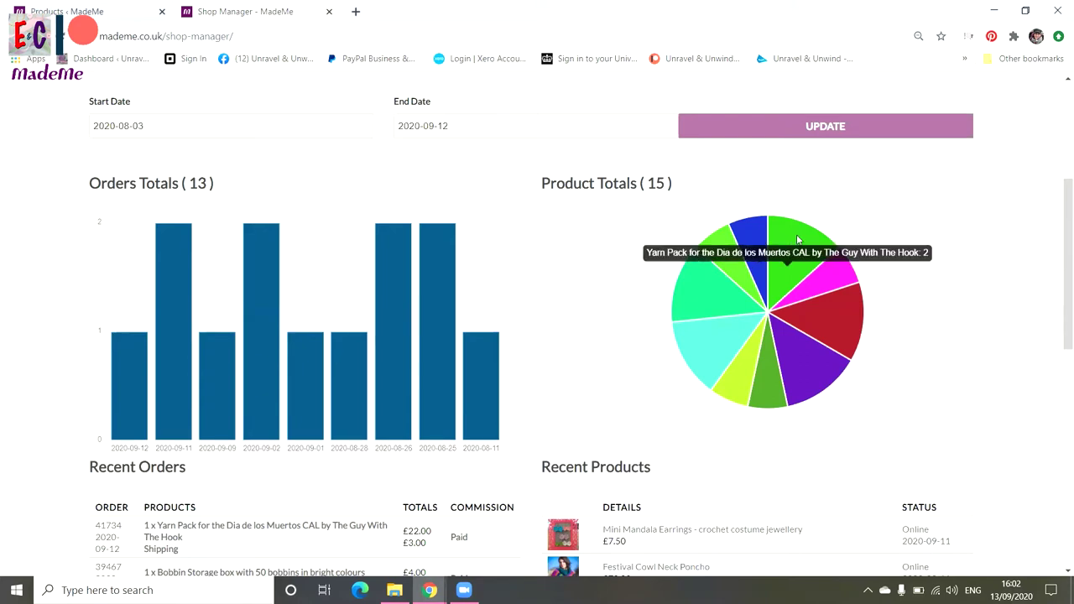
pyautogui.moveTo(828, 280)
pyautogui.moveTo(835, 312)
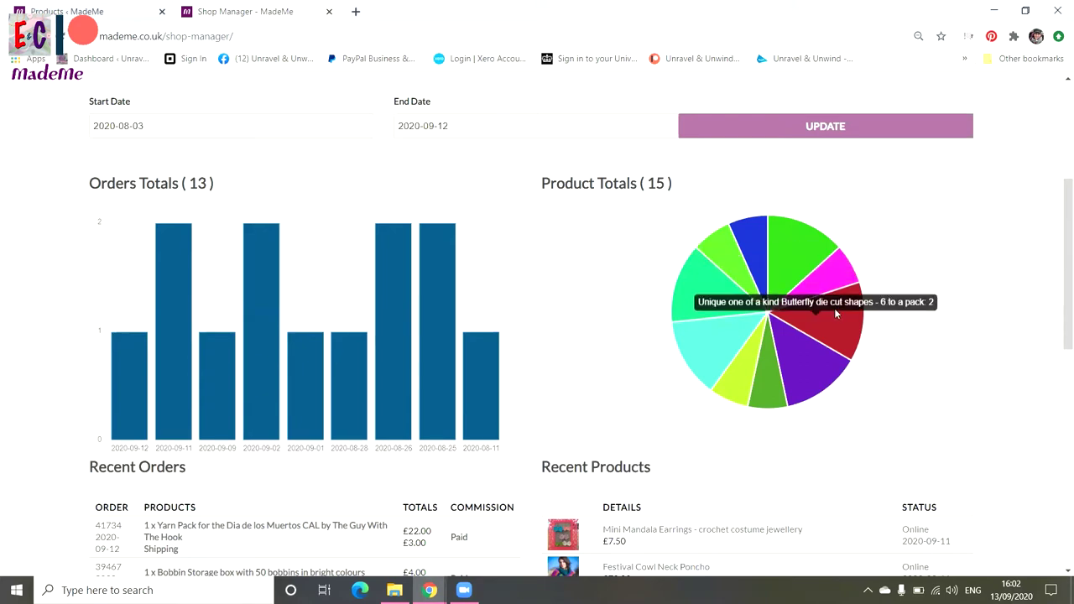
pyautogui.moveTo(807, 359)
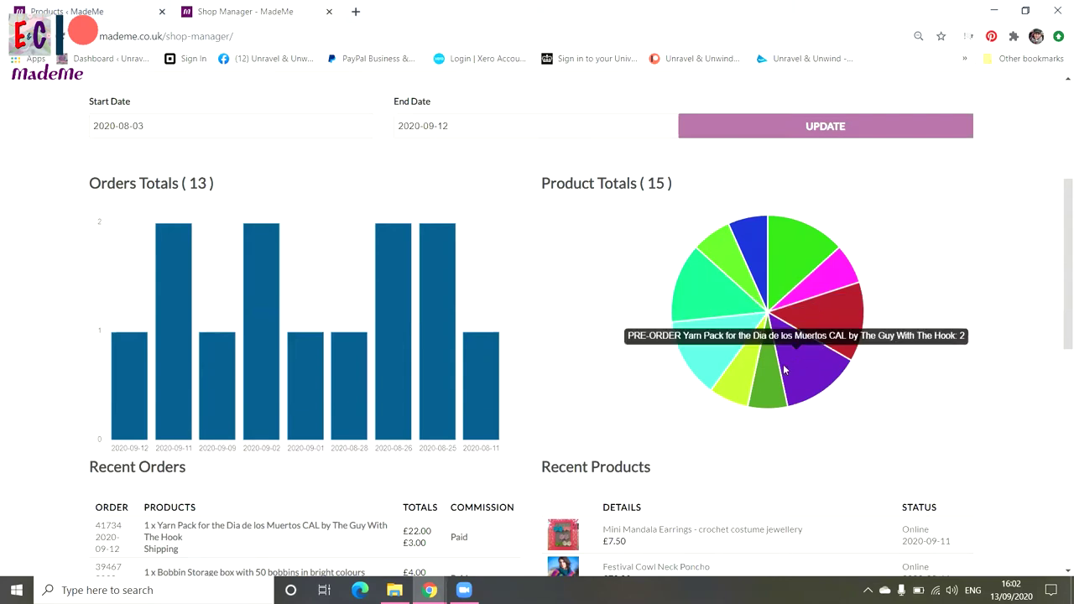
pyautogui.moveTo(766, 375)
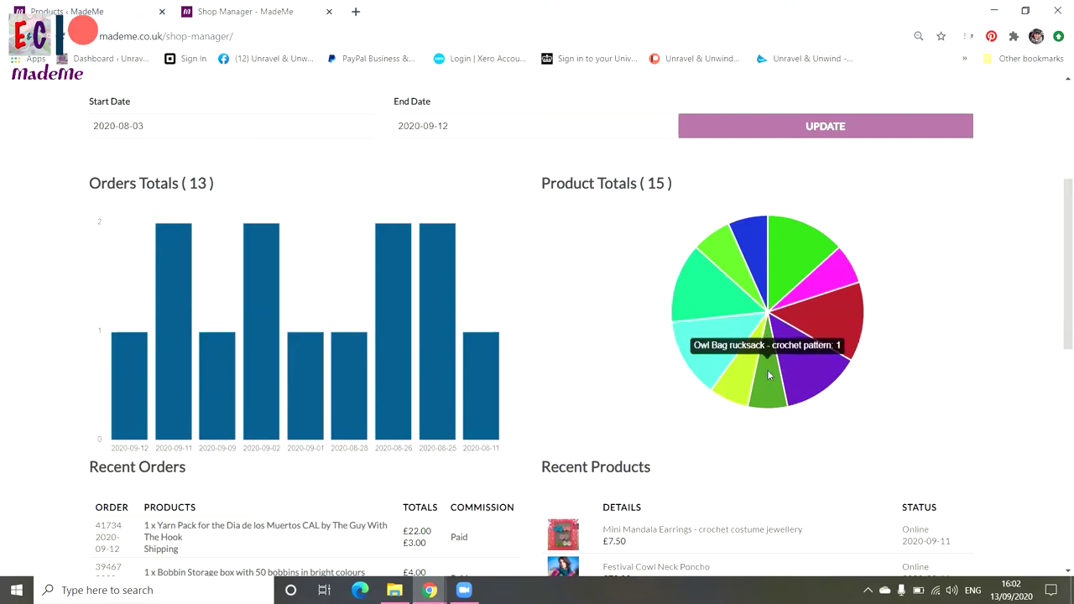
pyautogui.moveTo(711, 352)
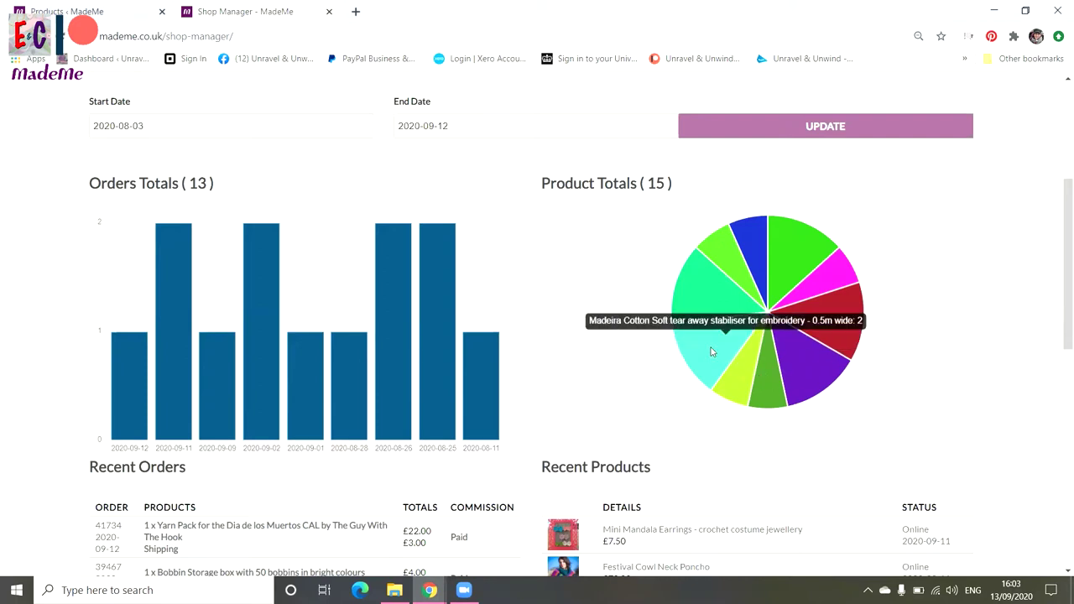
pyautogui.moveTo(705, 300)
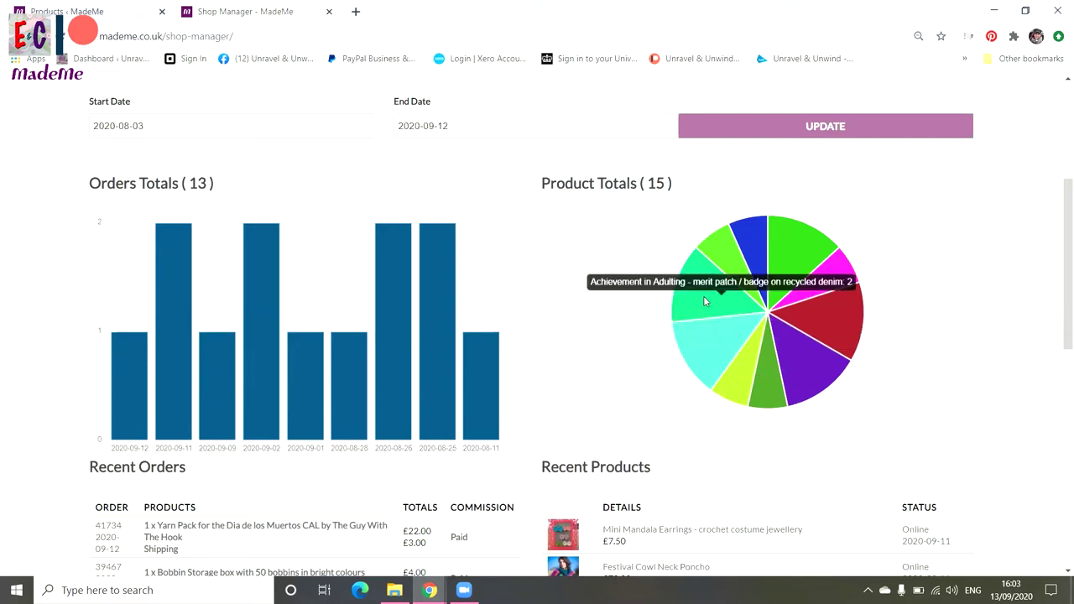
pyautogui.moveTo(721, 266)
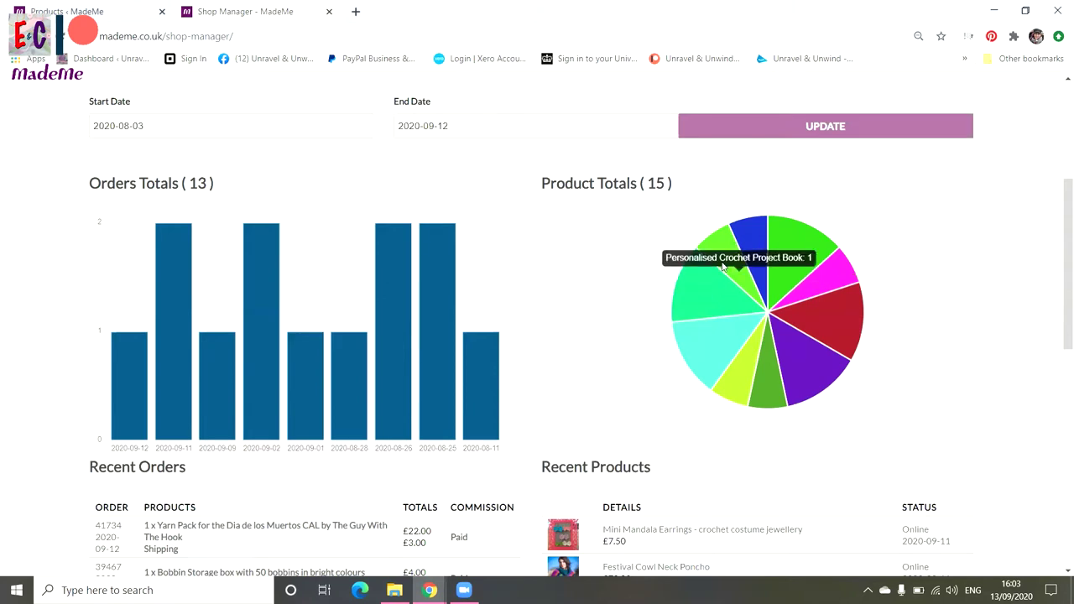
pyautogui.scroll(-5, 602, 298)
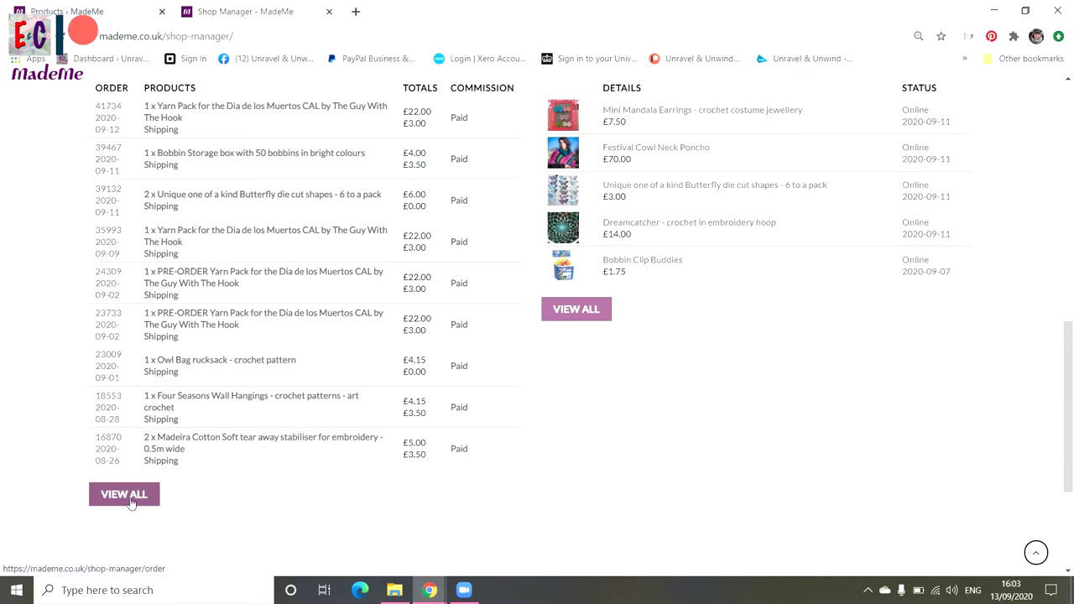
pyautogui.scroll(1, 704, 431)
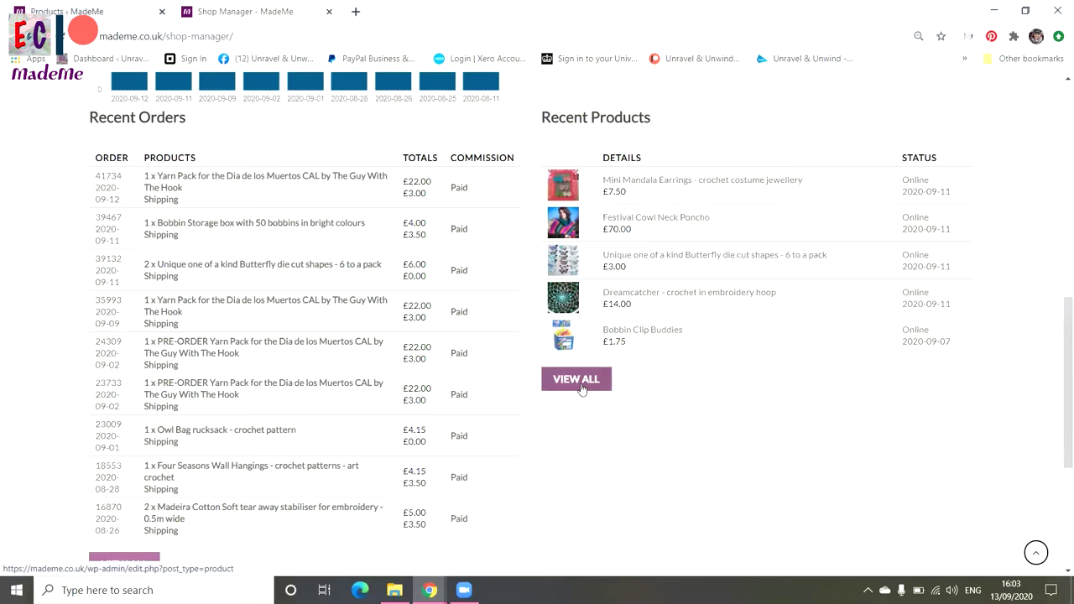
pyautogui.scroll(6, 602, 361)
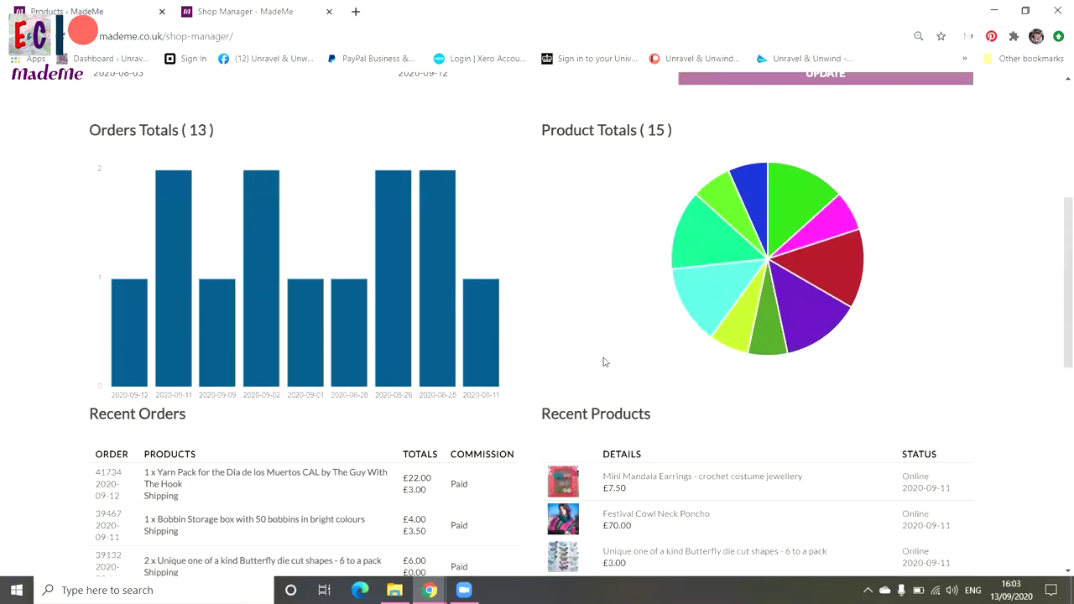
pyautogui.scroll(1, 602, 361)
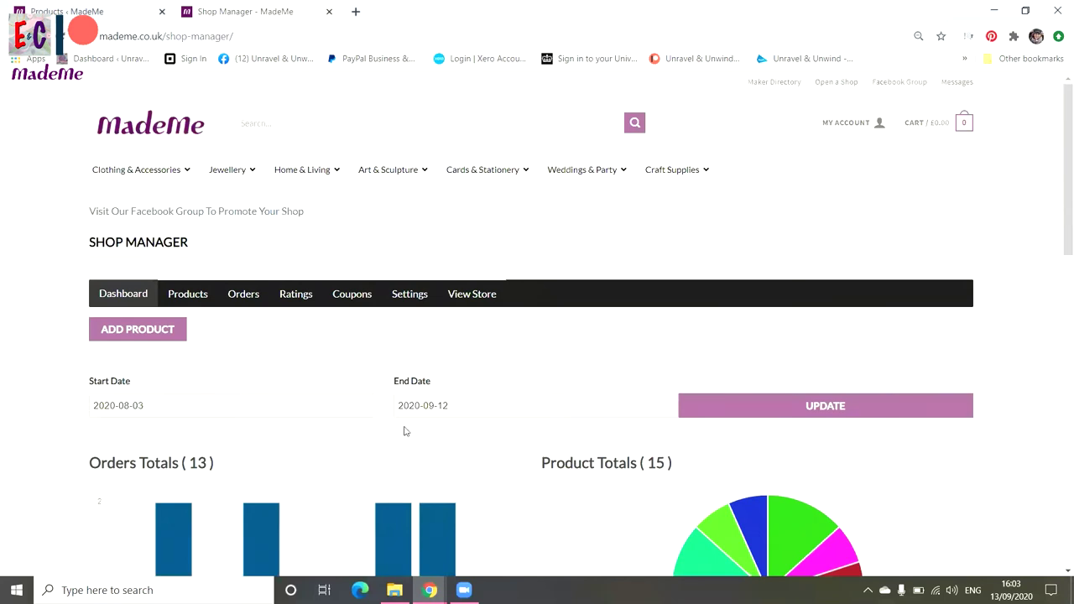
# Step: View the products list, close the duplicate products tab, and go back to Shop Manager
pyautogui.click(193, 299)
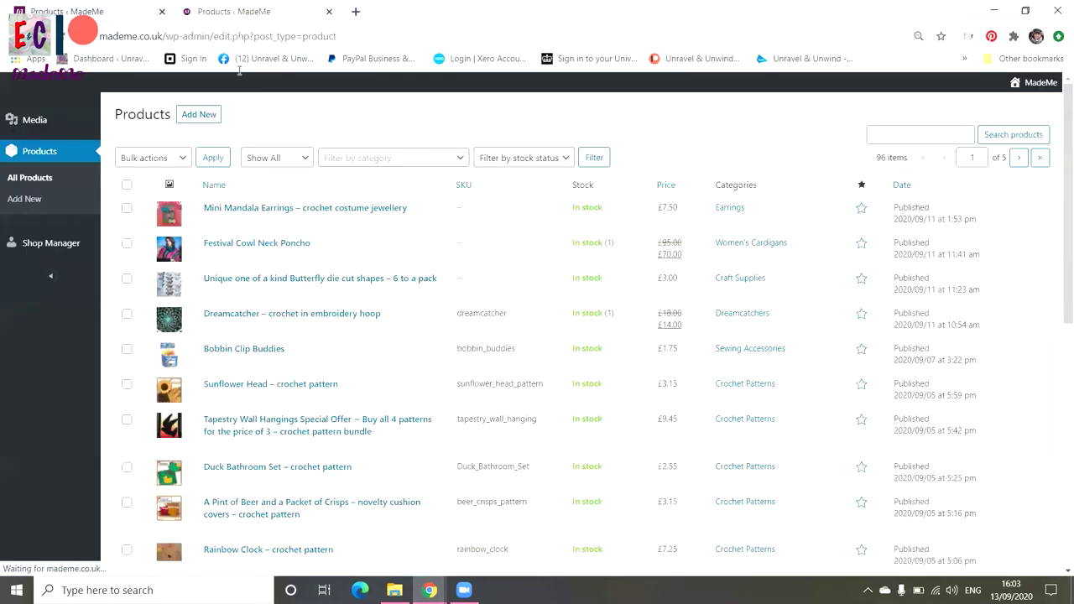
pyautogui.click(162, 10)
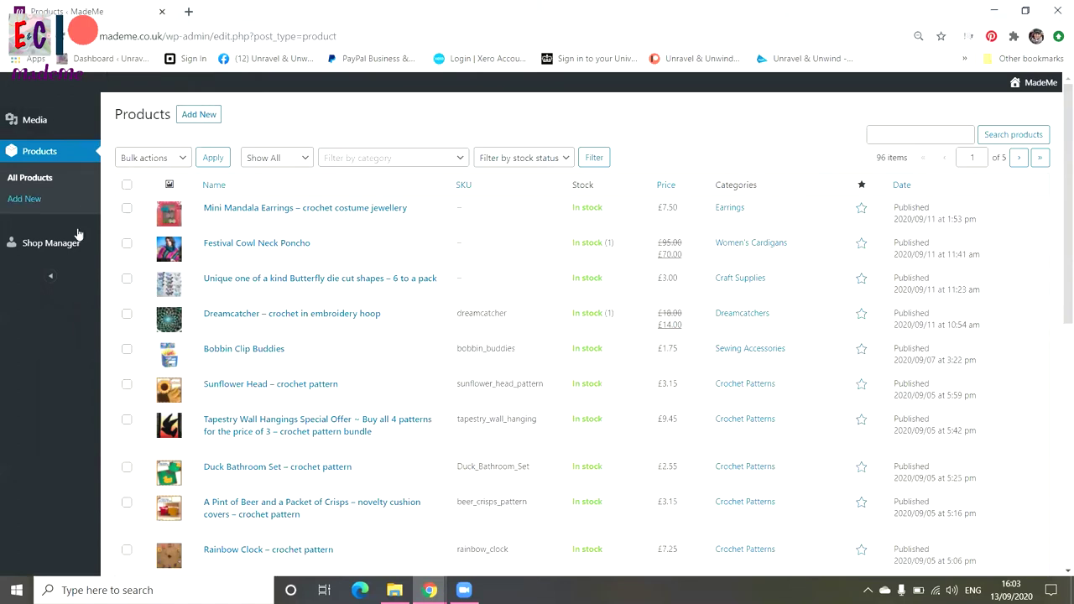
pyautogui.click(37, 245)
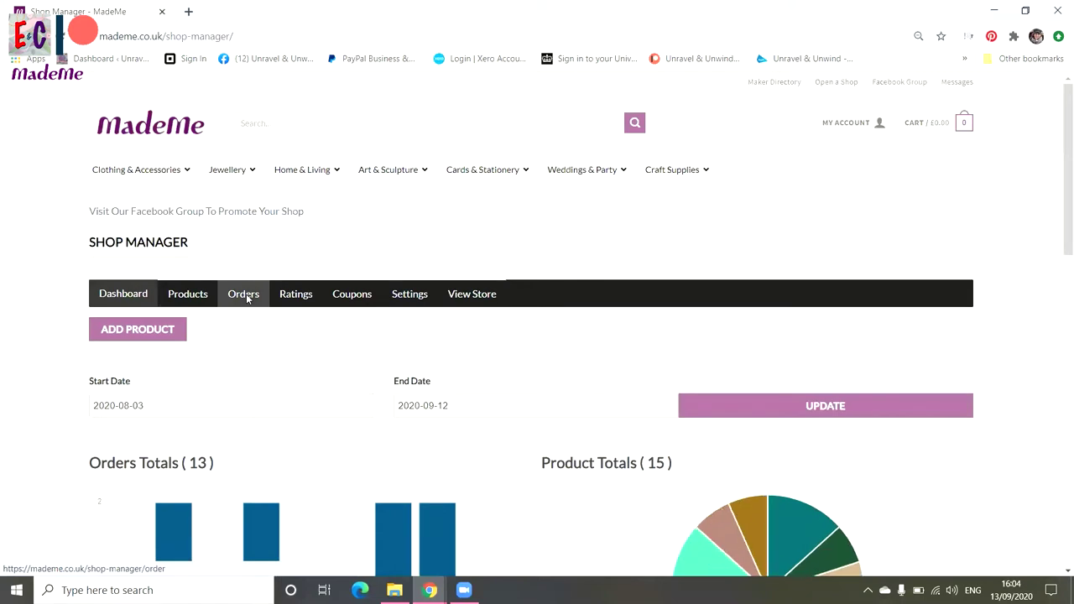
# Step: Review the customer ratings and the two 10% coupons, then open the seller Settings page
pyautogui.click(298, 301)
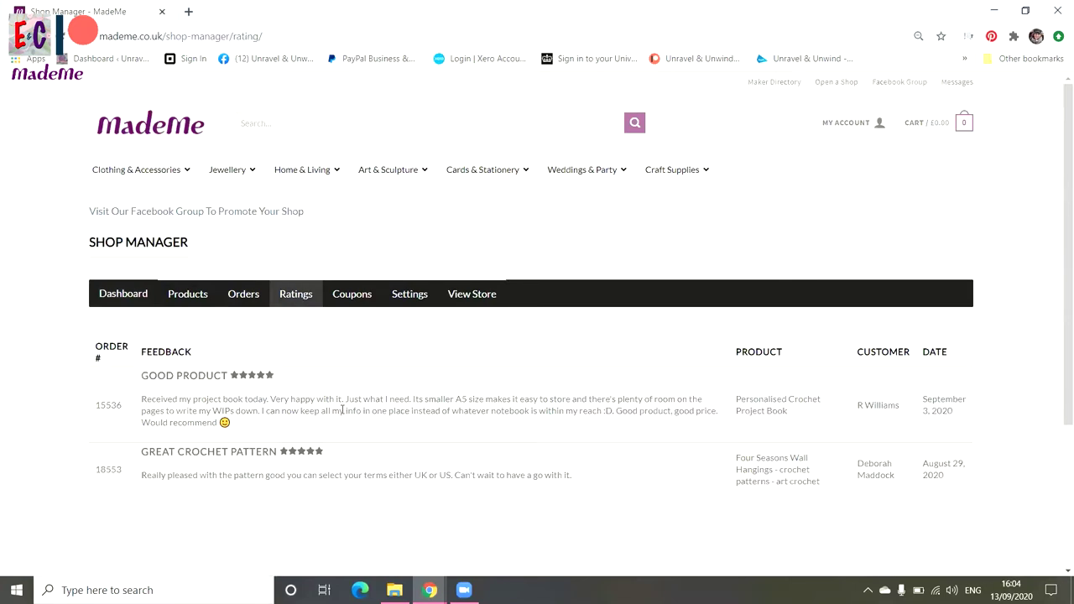
pyautogui.click(352, 296)
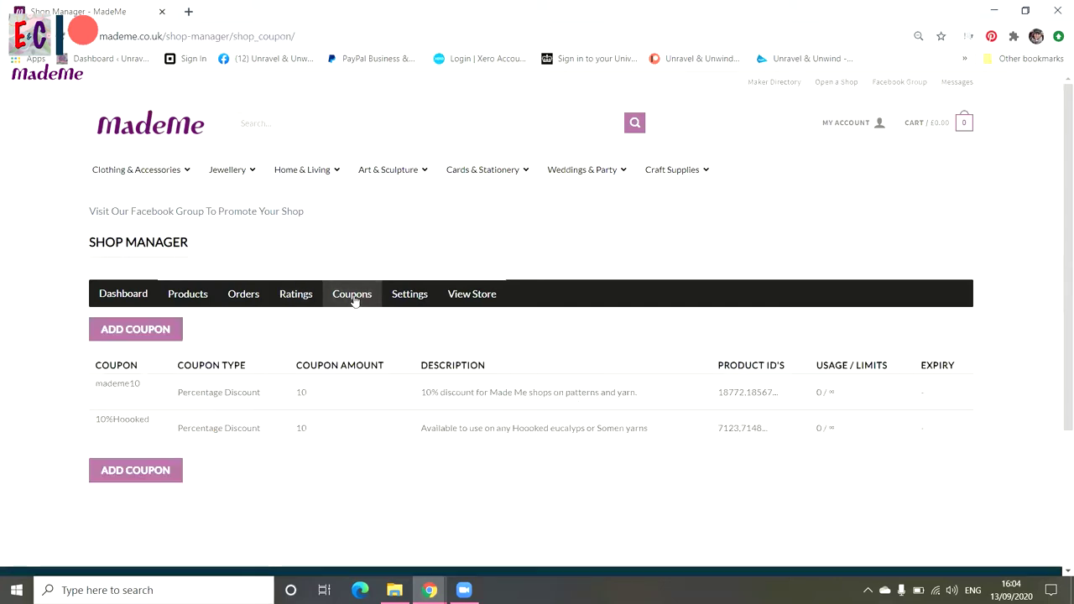
pyautogui.moveTo(118, 406)
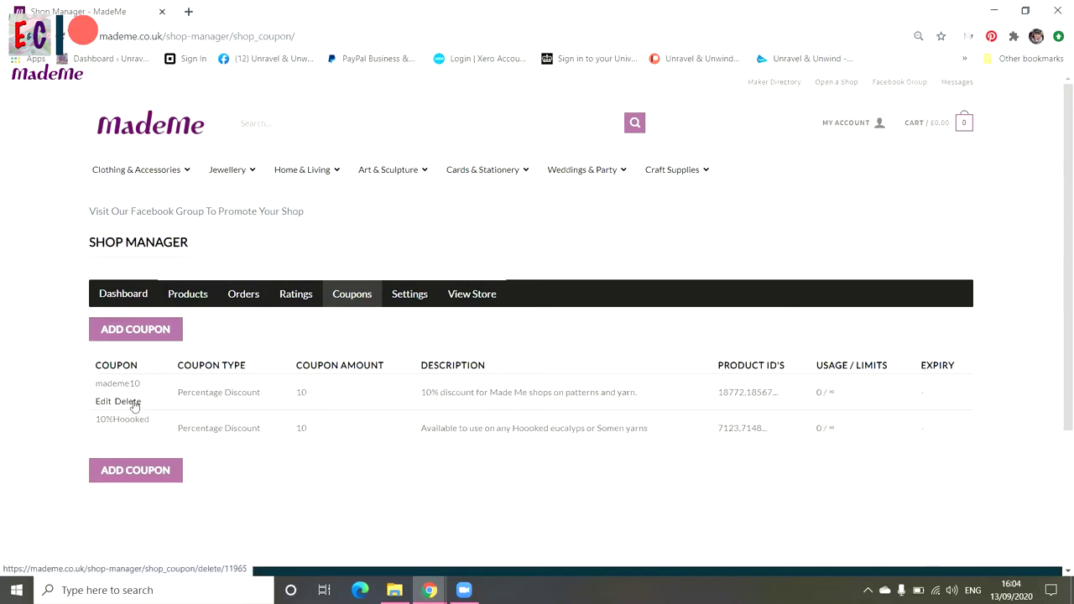
pyautogui.moveTo(153, 437)
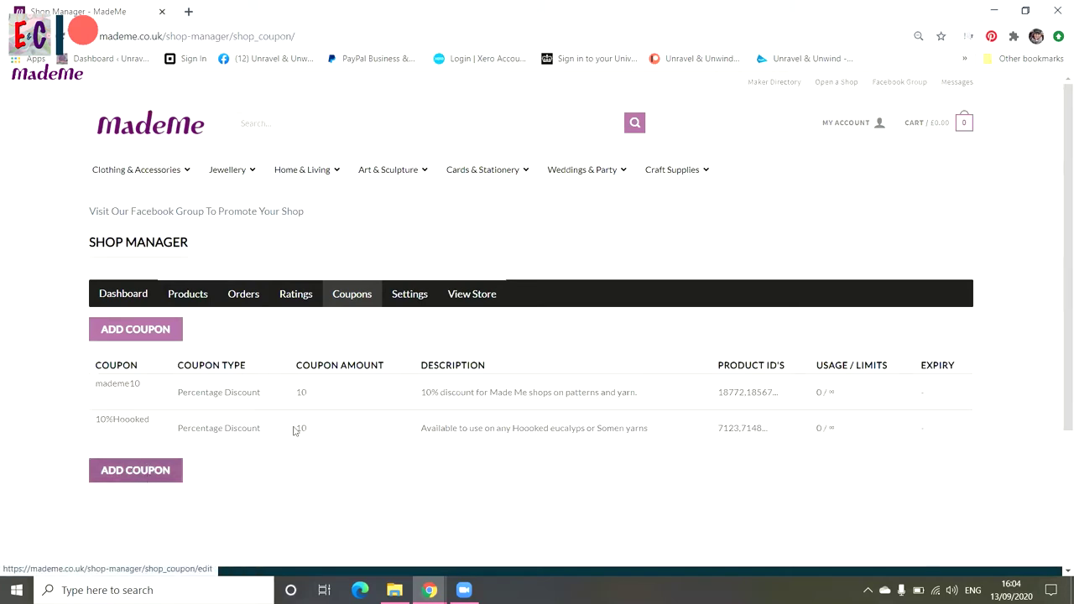
pyautogui.click(407, 300)
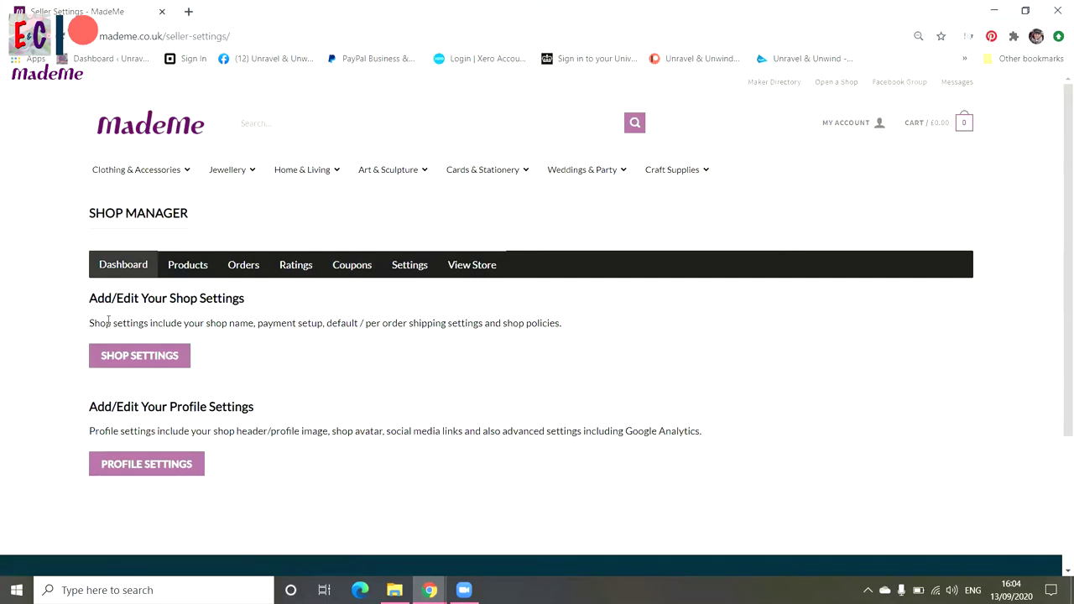
# Step: Open Shop Settings to show the existing store name and description
pyautogui.click(140, 357)
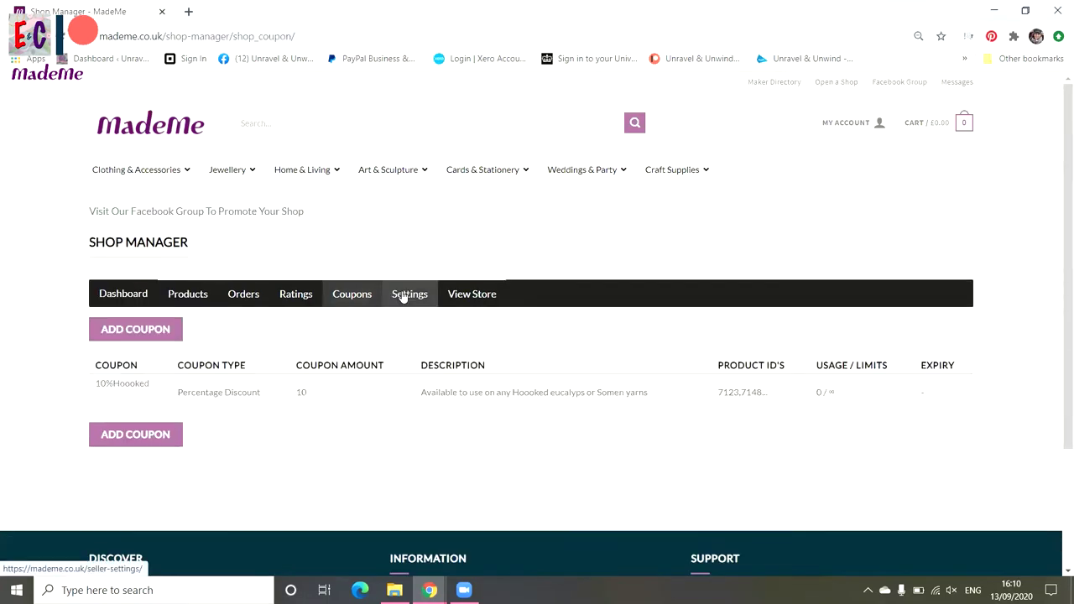
pyautogui.click(403, 295)
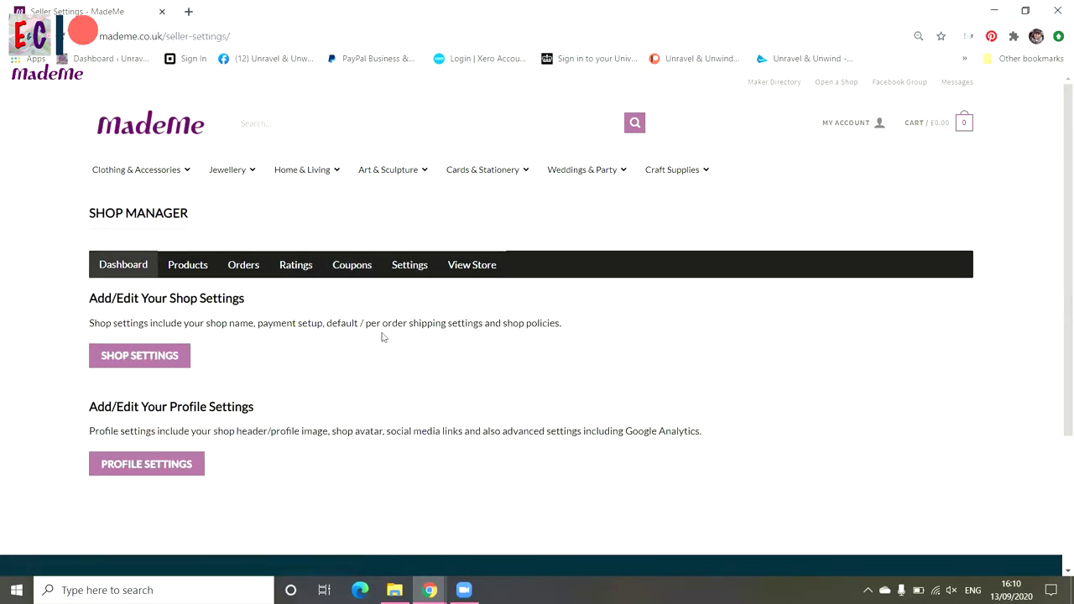
pyautogui.click(151, 364)
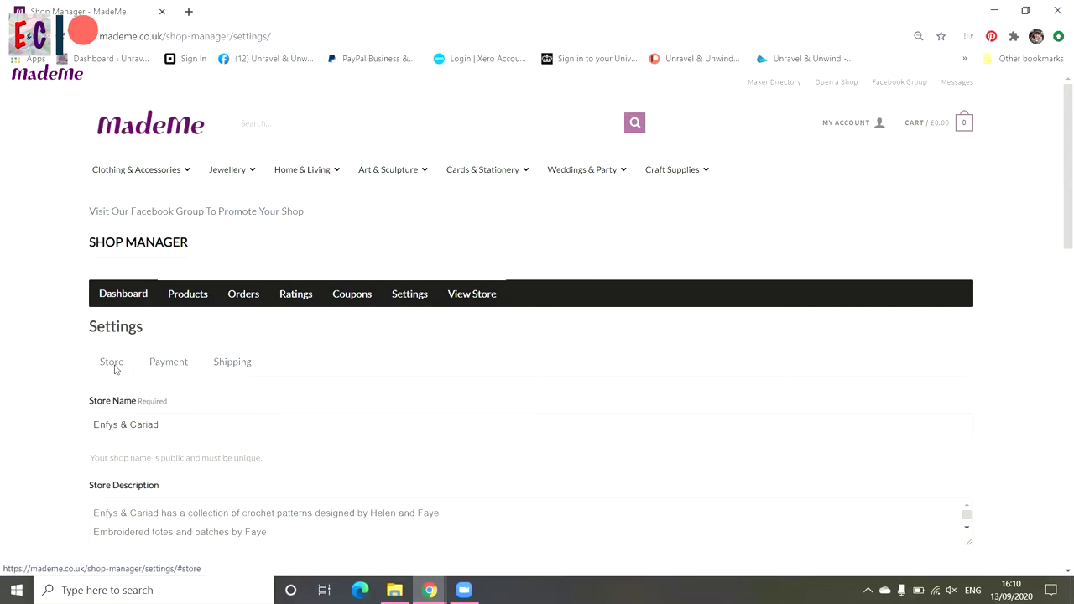
pyautogui.scroll(-1, 68, 384)
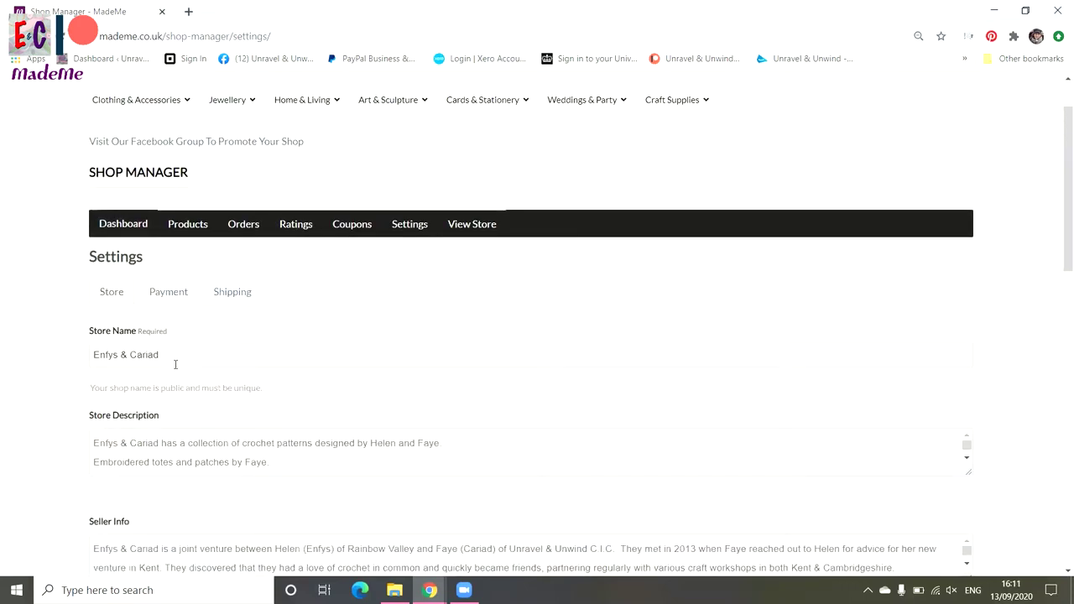
pyautogui.scroll(-1, 175, 364)
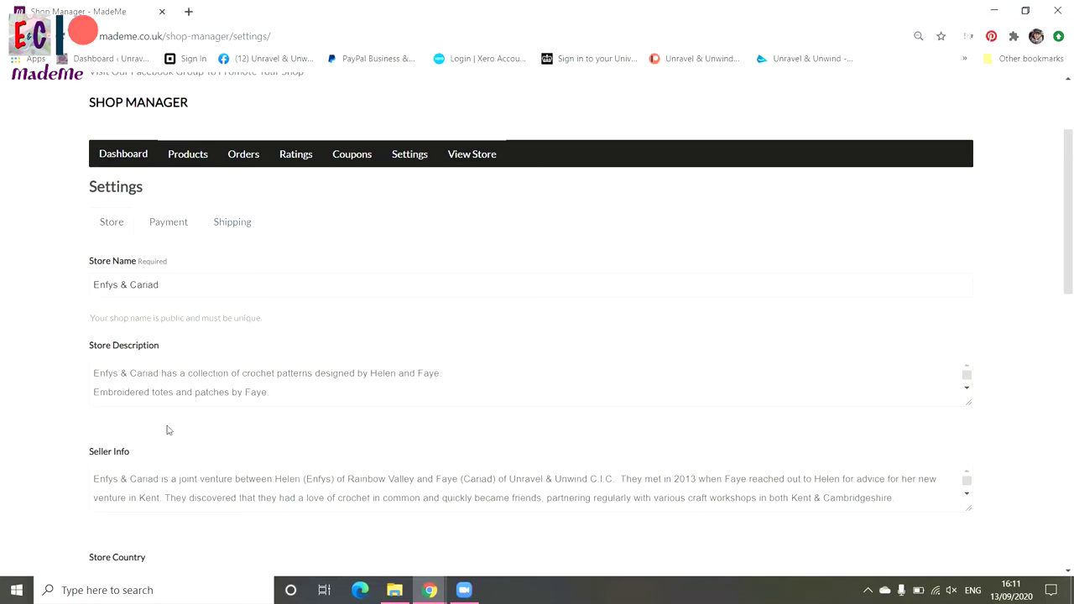
pyautogui.scroll(-1, 188, 411)
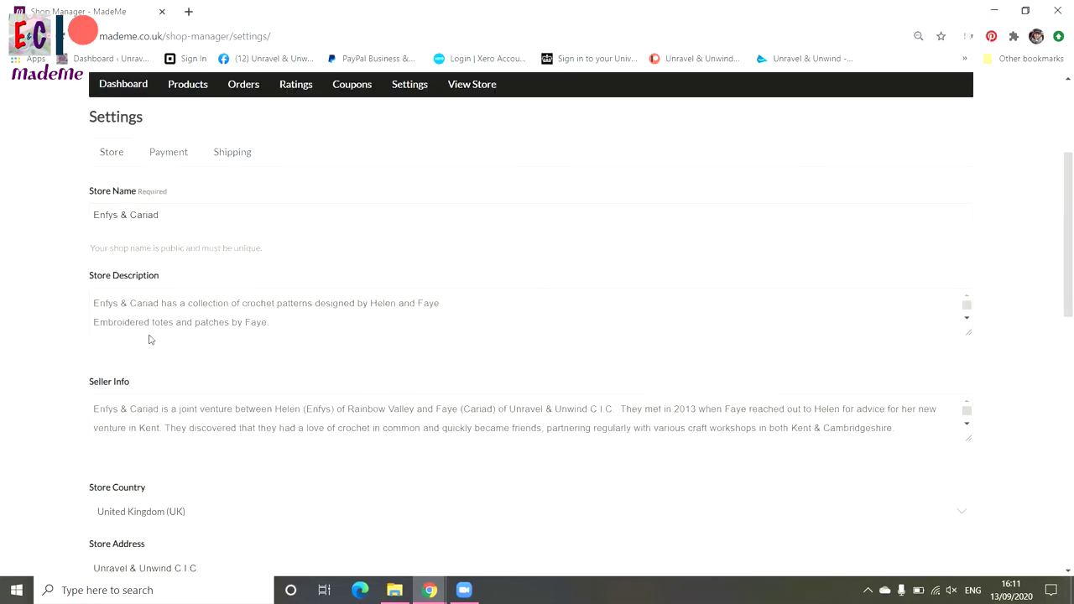
pyautogui.scroll(-1, 205, 367)
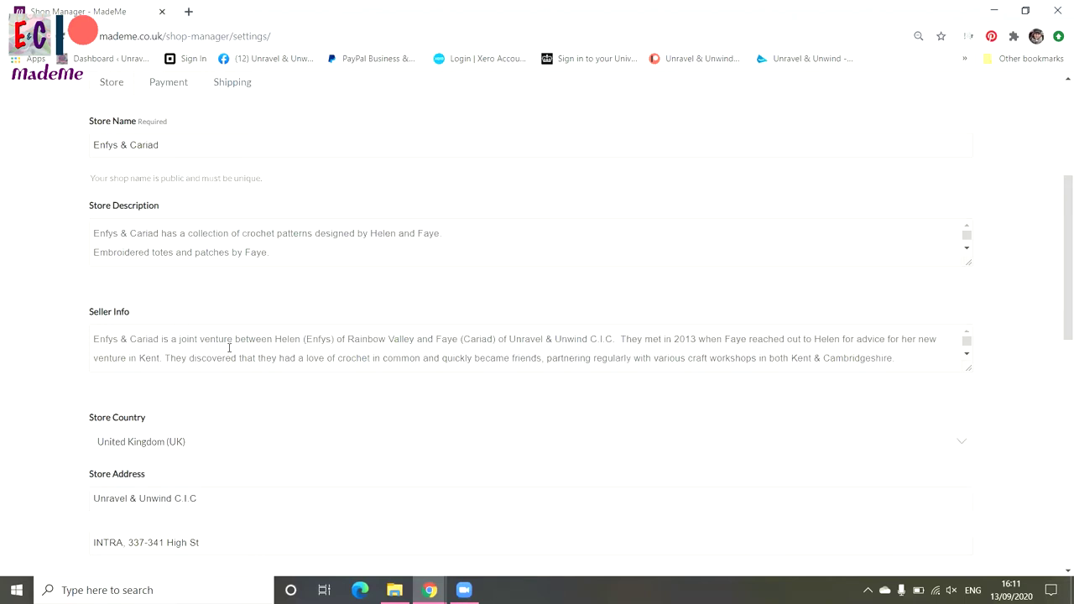
pyautogui.scroll(-2, 229, 348)
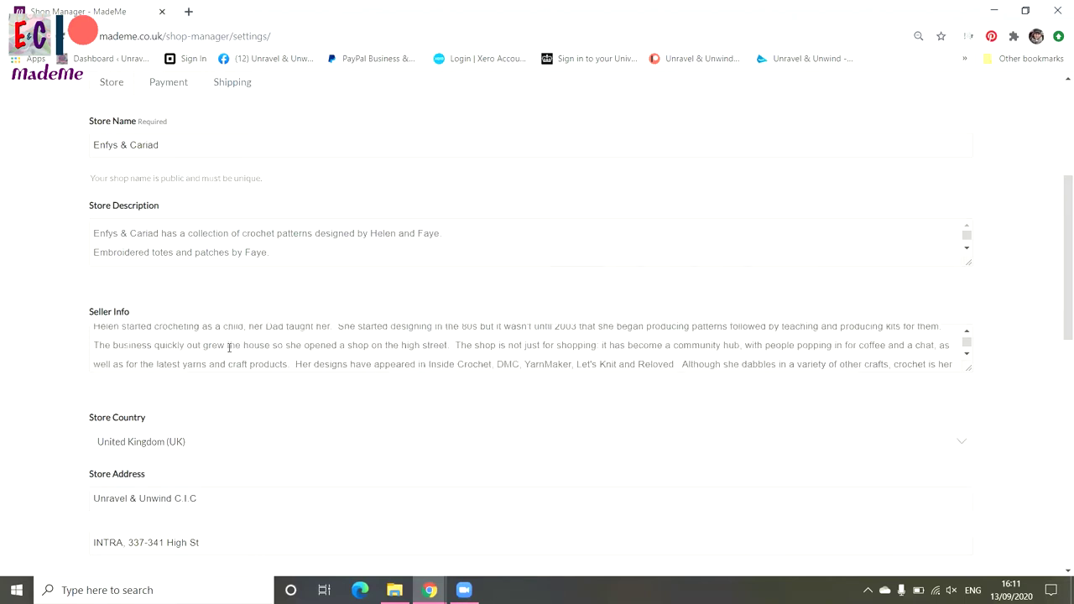
pyautogui.scroll(-6, 229, 347)
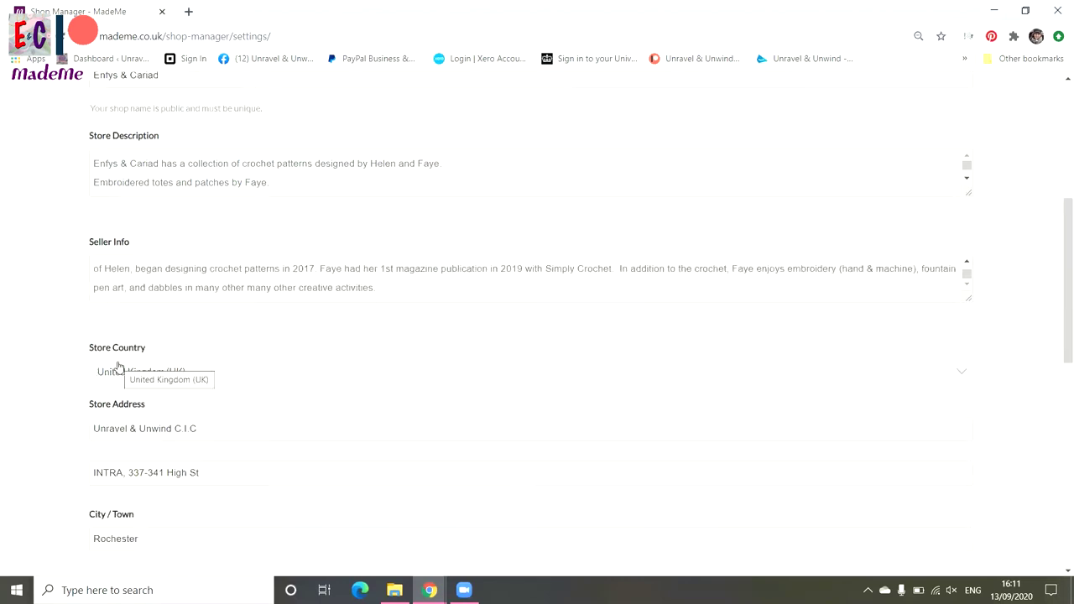
pyautogui.scroll(-3, 60, 385)
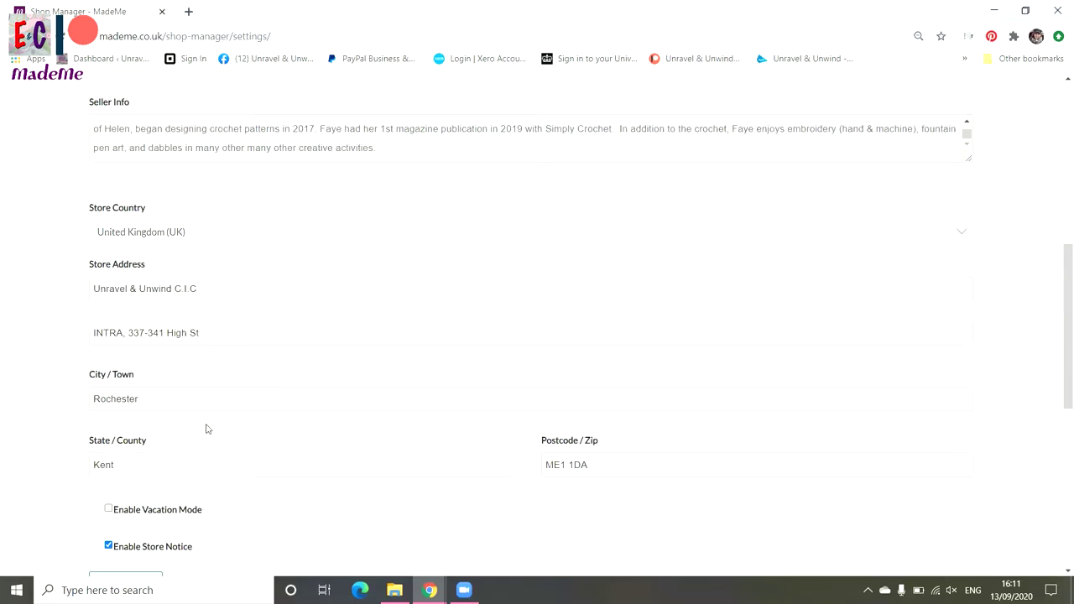
# Step: Scroll down the Store section to the store notice about Rainbow Valley and Unravel & Unwind C.I.C
pyautogui.scroll(-1, 206, 428)
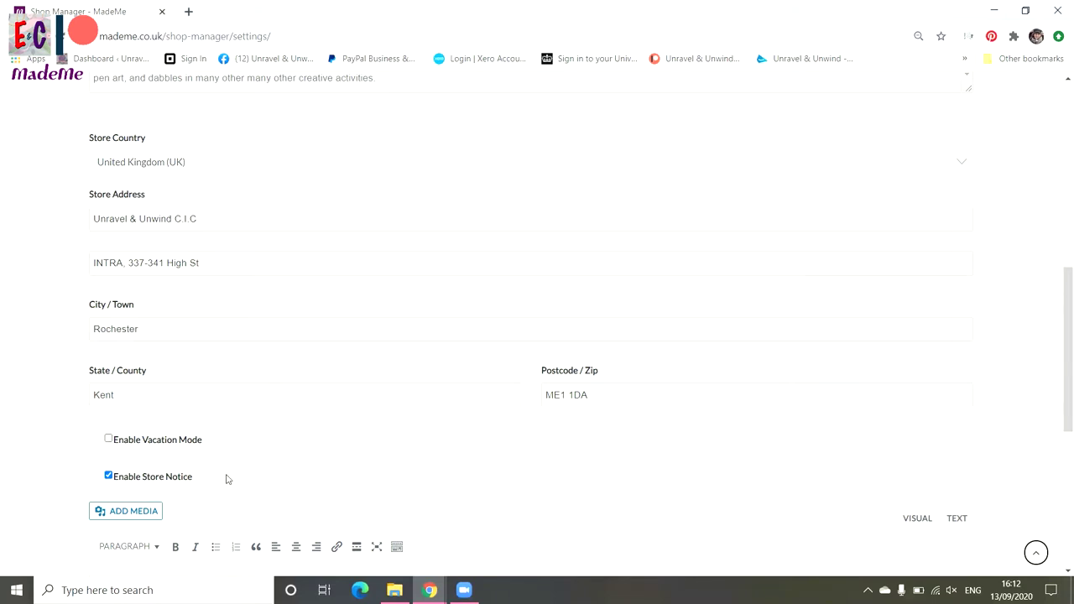
pyautogui.scroll(-3, 226, 479)
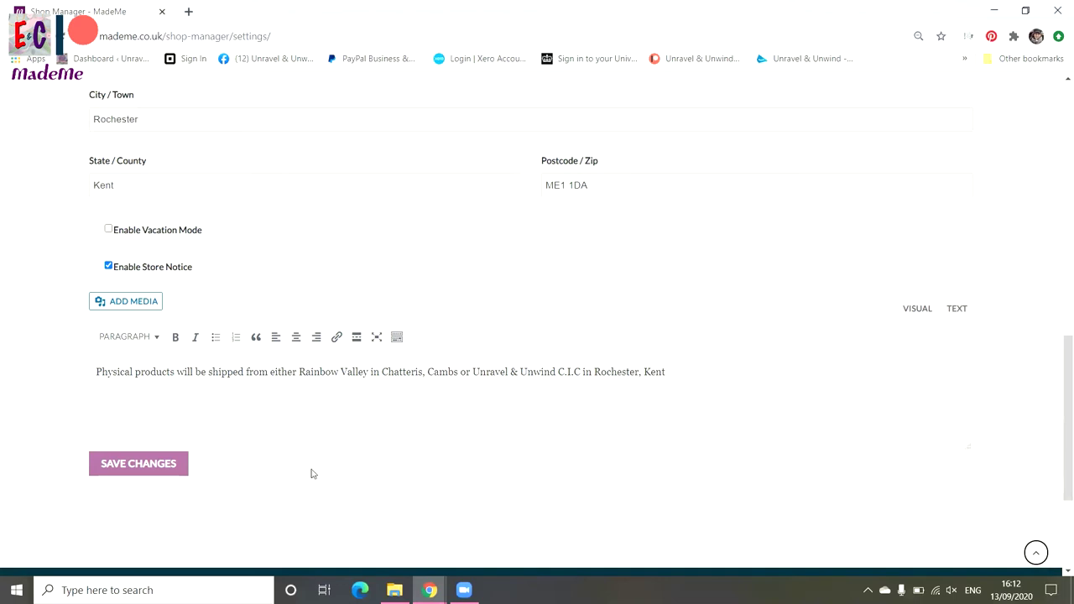
# Step: Save the store details, then view the Payment settings confirming the Stripe connection
pyautogui.click(154, 470)
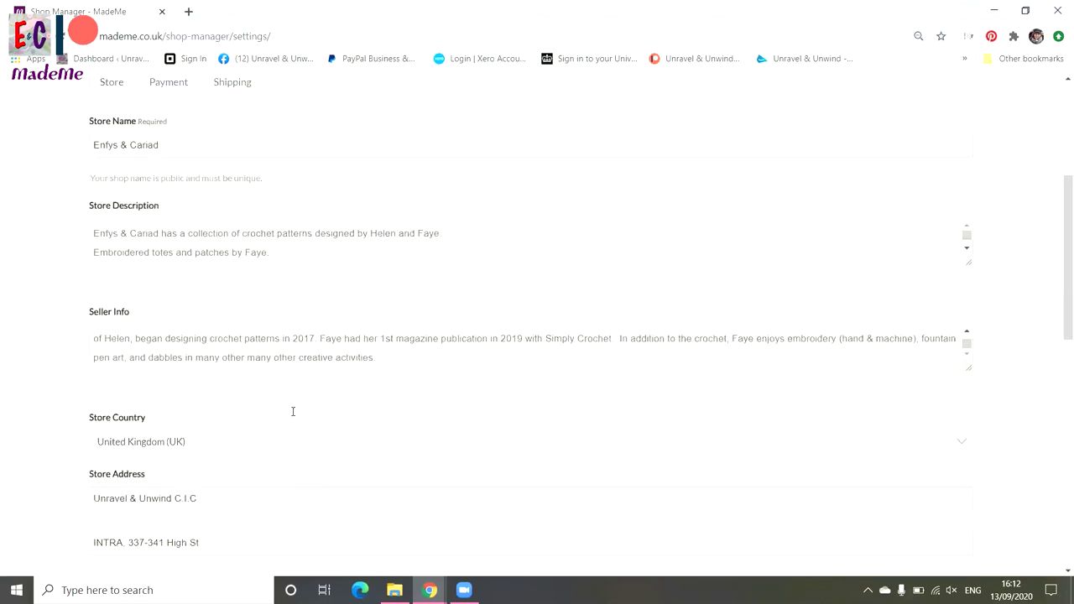
pyautogui.click(167, 365)
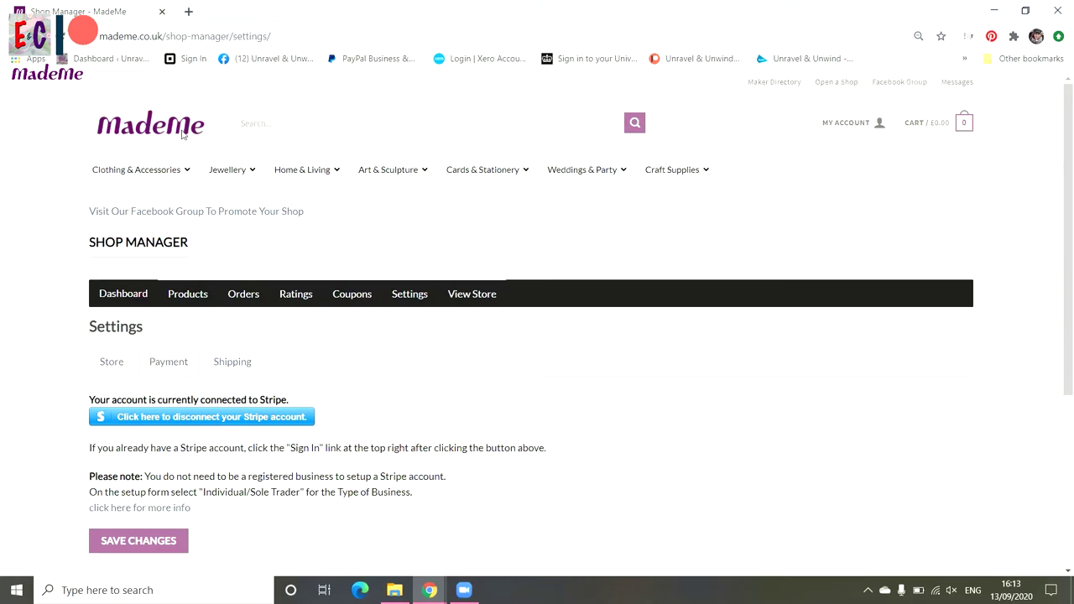
pyautogui.click(244, 38)
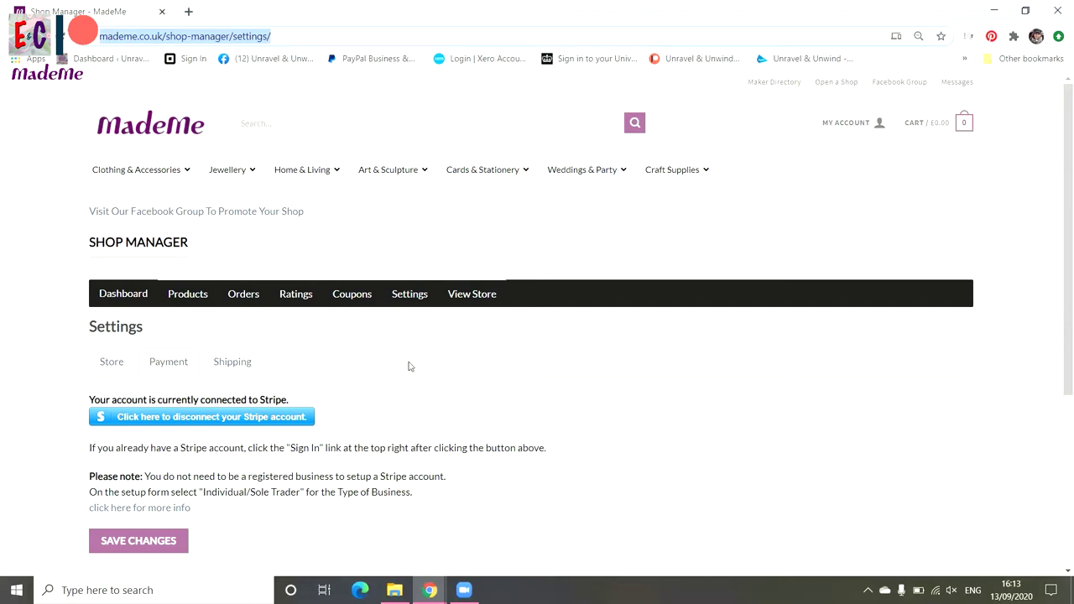
# Step: Review shipping: 3.50 national fee, 9.50 maximum, free over 30.00, international shipping disabled
pyautogui.click(239, 365)
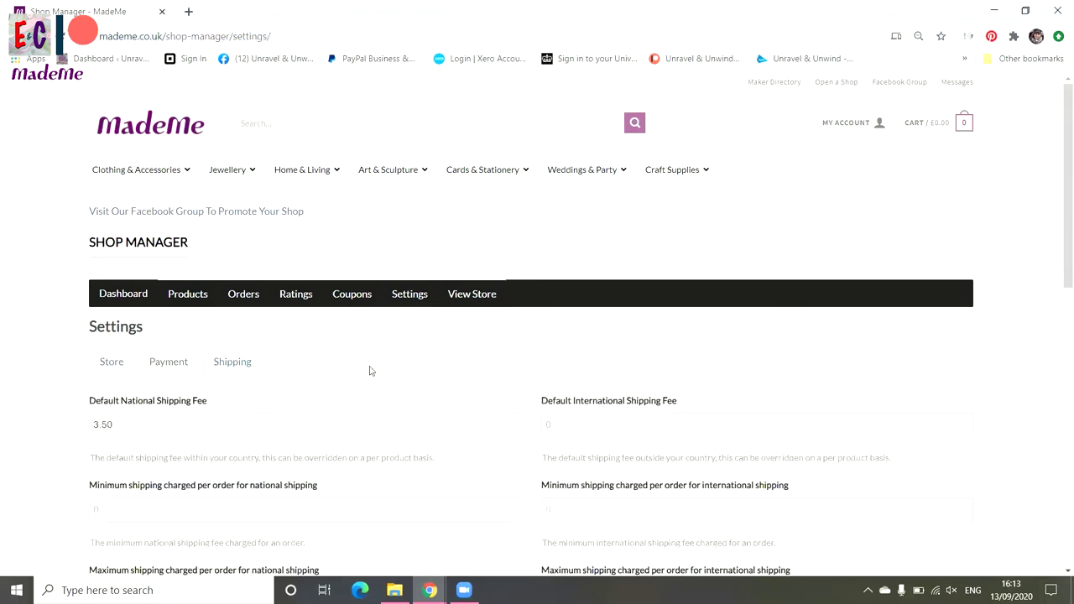
pyautogui.scroll(-2, 368, 374)
pyautogui.scroll(-1, 371, 369)
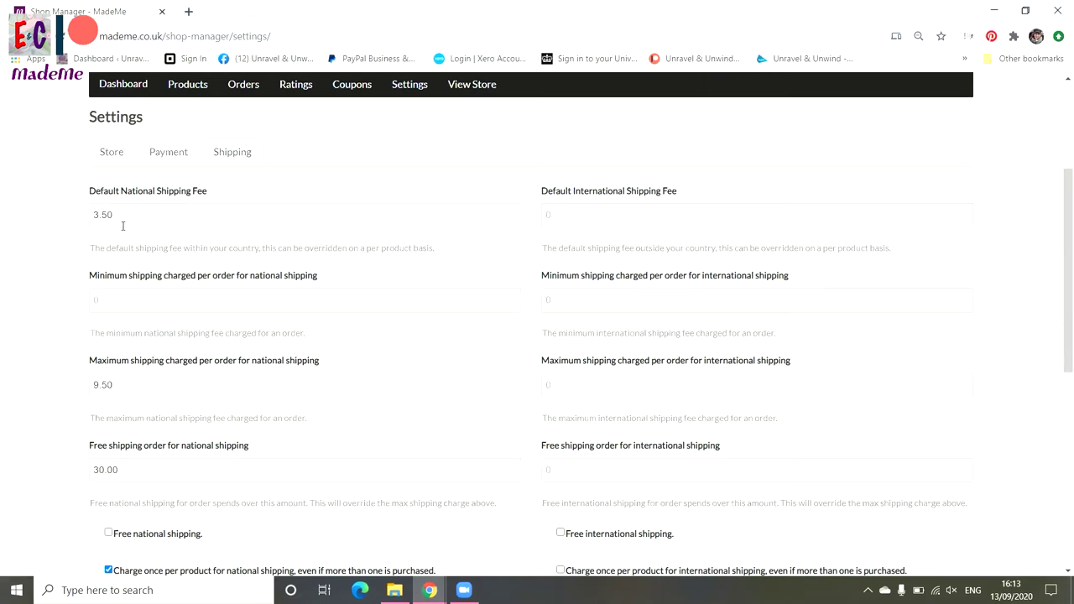
pyautogui.click(95, 305)
pyautogui.scroll(-1, 124, 289)
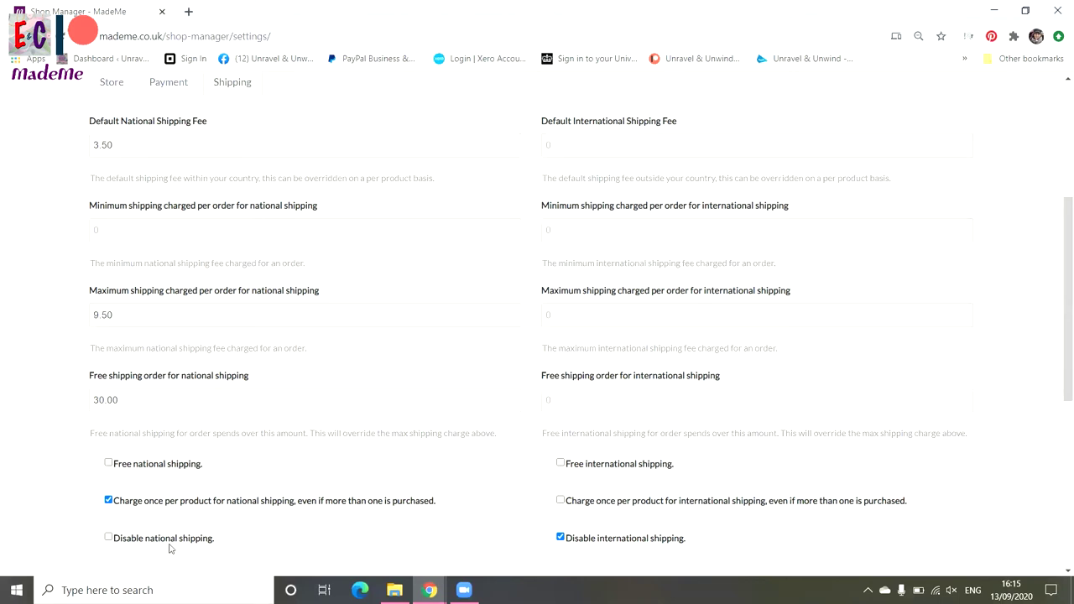
# Step: Save the shipping settings, shipping from the Store Address with international shipping disabled
pyautogui.scroll(-1, 227, 458)
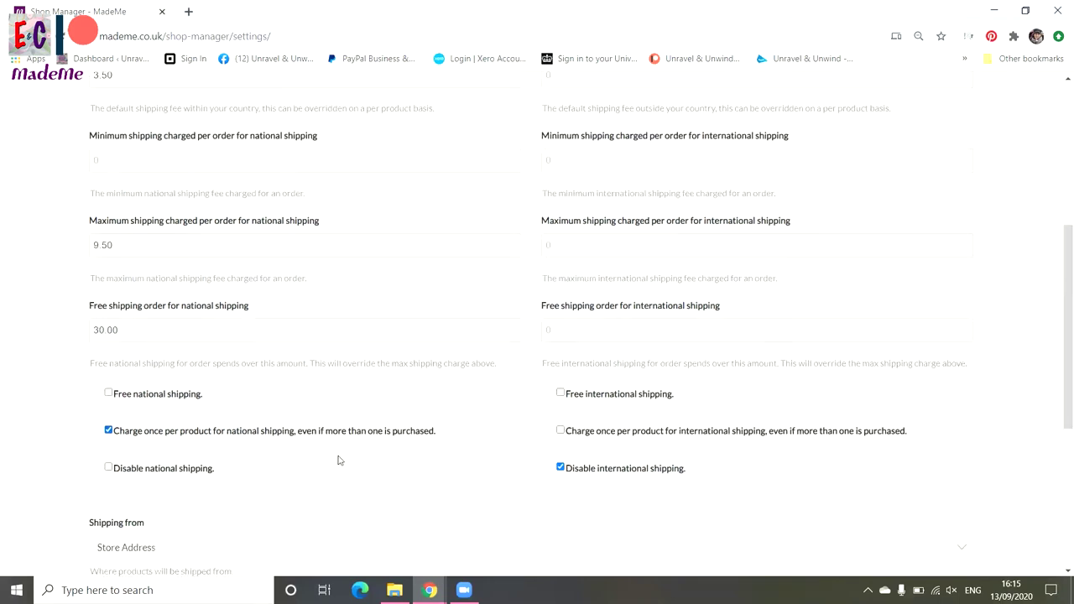
pyautogui.scroll(3, 342, 457)
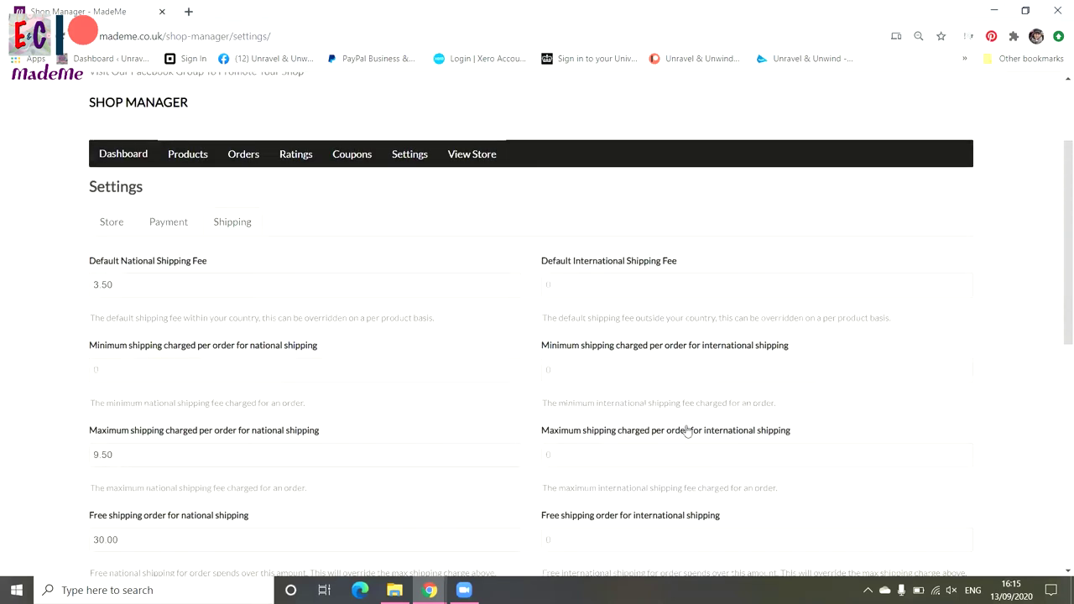
pyautogui.scroll(-1, 741, 323)
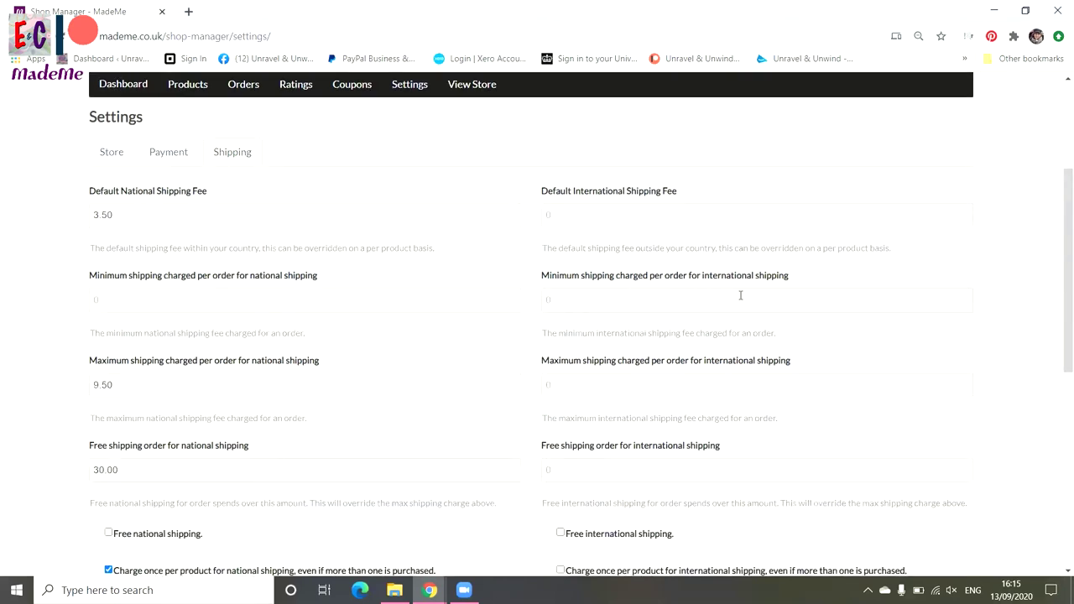
pyautogui.scroll(-1, 761, 388)
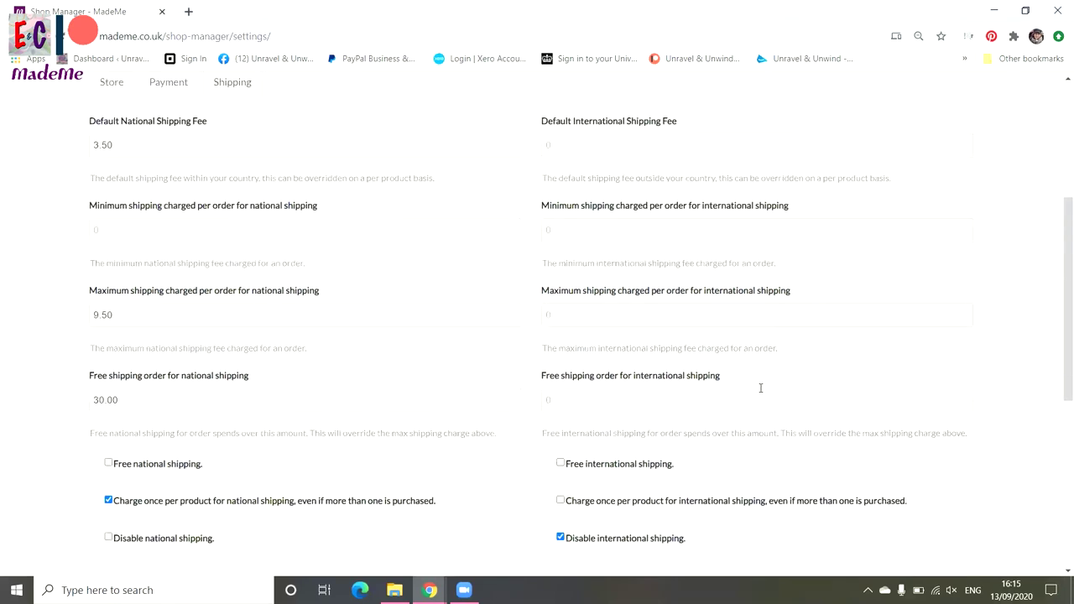
pyautogui.scroll(-1, 760, 388)
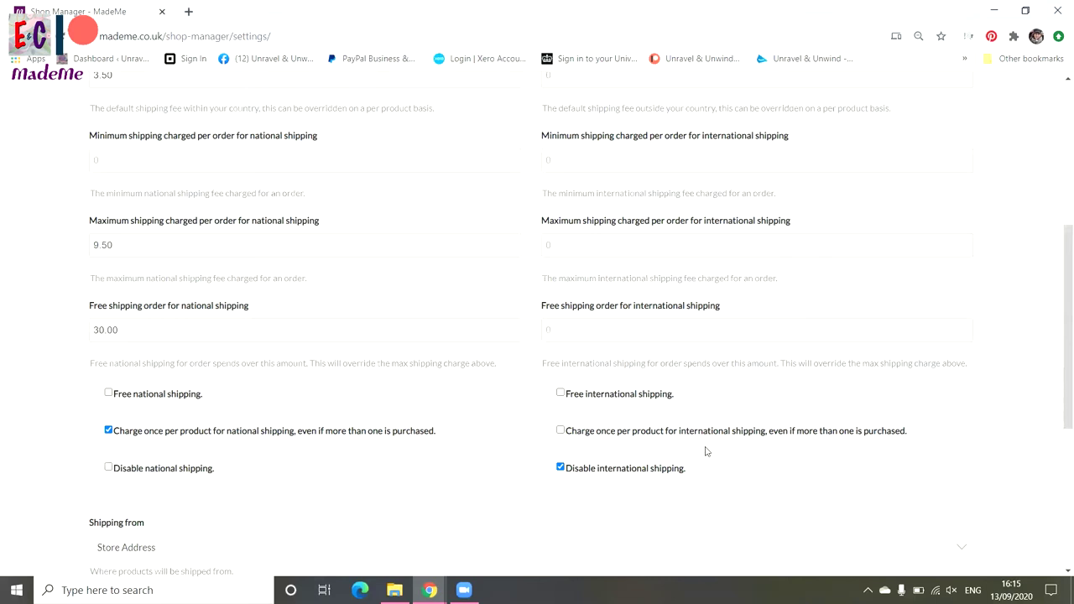
pyautogui.scroll(-1, 372, 501)
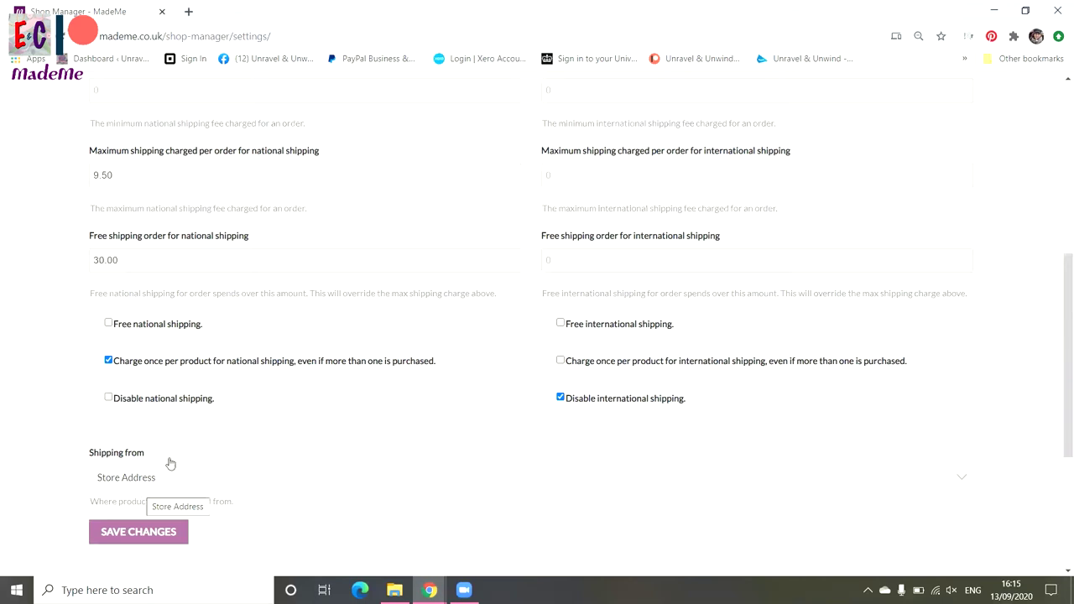
pyautogui.click(148, 537)
# Step: Return to the settings overview and open Profile Settings to edit the public profile
pyautogui.scroll(5, 341, 492)
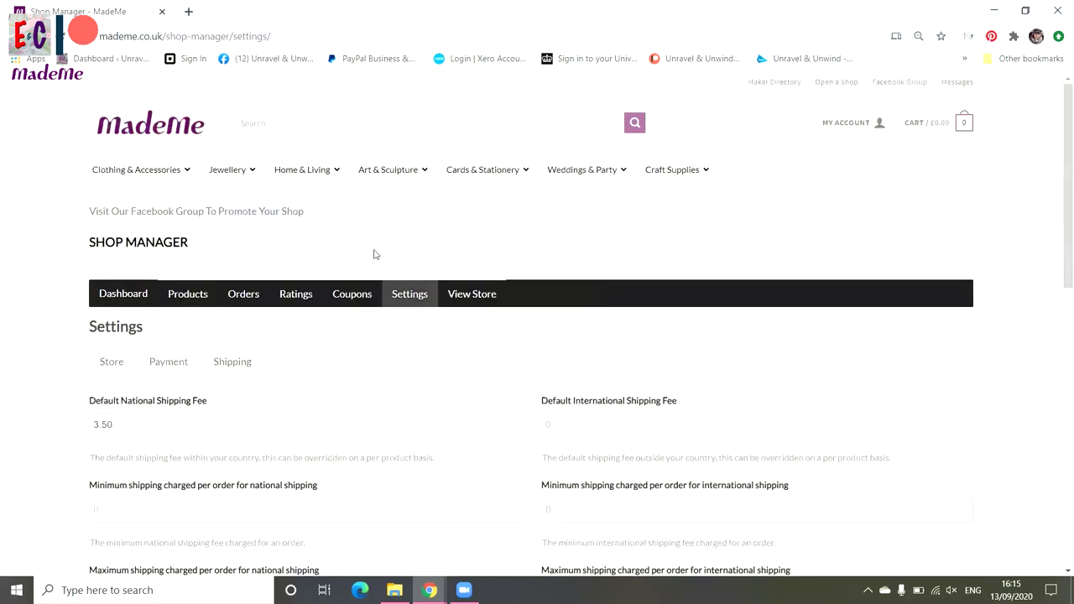
pyautogui.click(419, 305)
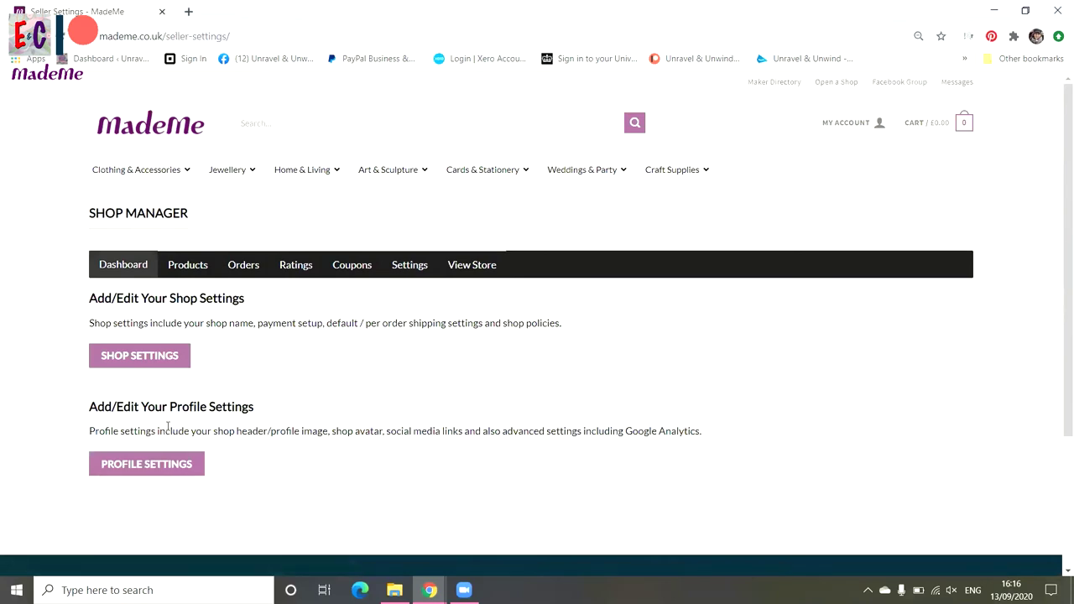
pyautogui.click(147, 467)
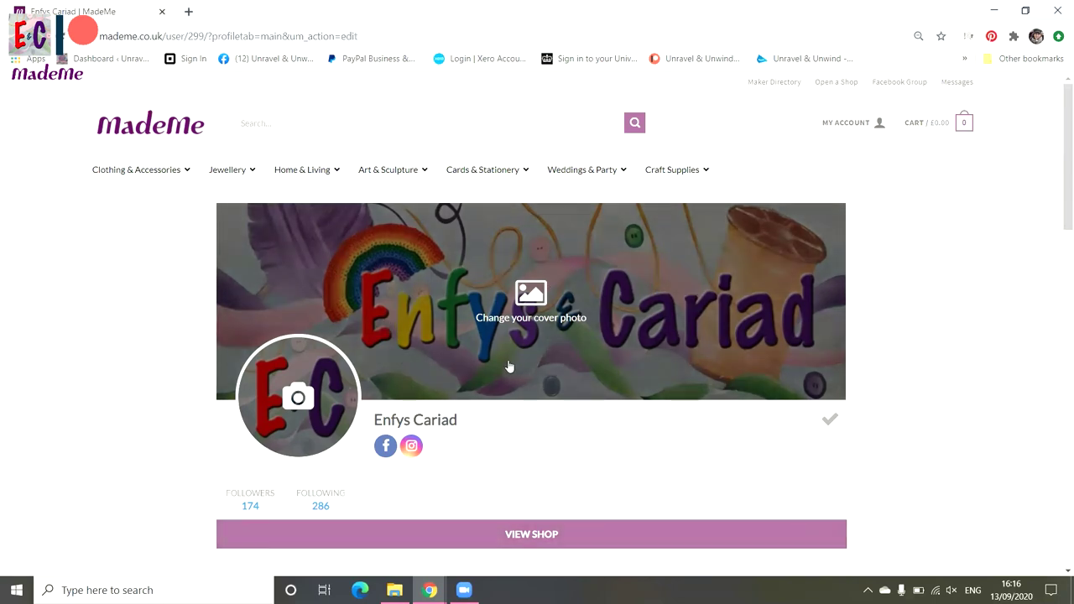
# Step: Insert '&' between Enfys and Cariad in the About text, then review the location, crafts and materials
pyautogui.scroll(-1, 544, 391)
pyautogui.scroll(-5, 546, 395)
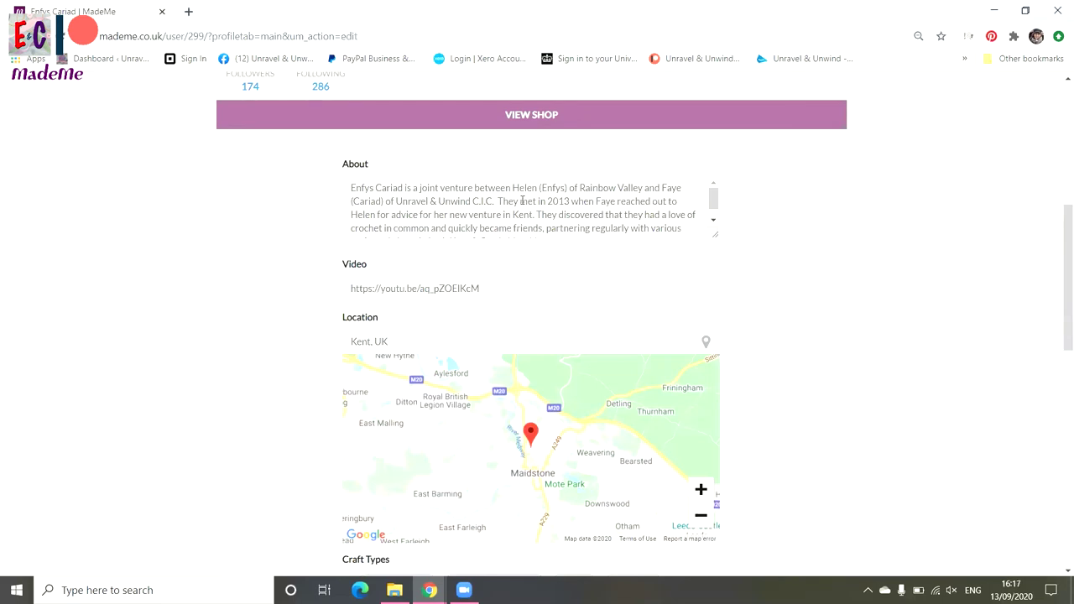
pyautogui.click(374, 188)
pyautogui.write('&')
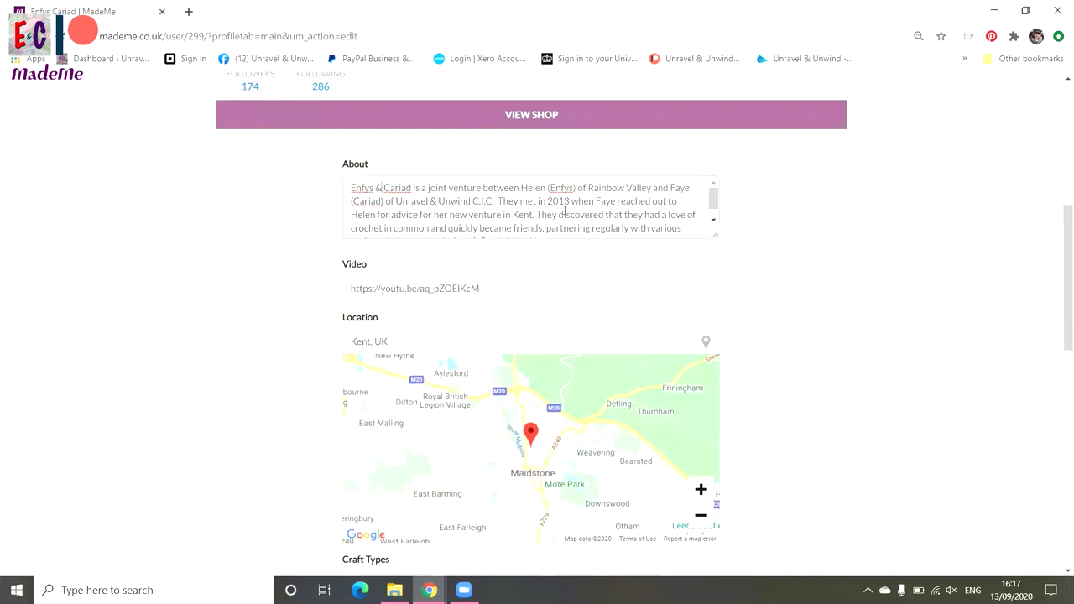
pyautogui.scroll(-1, 560, 211)
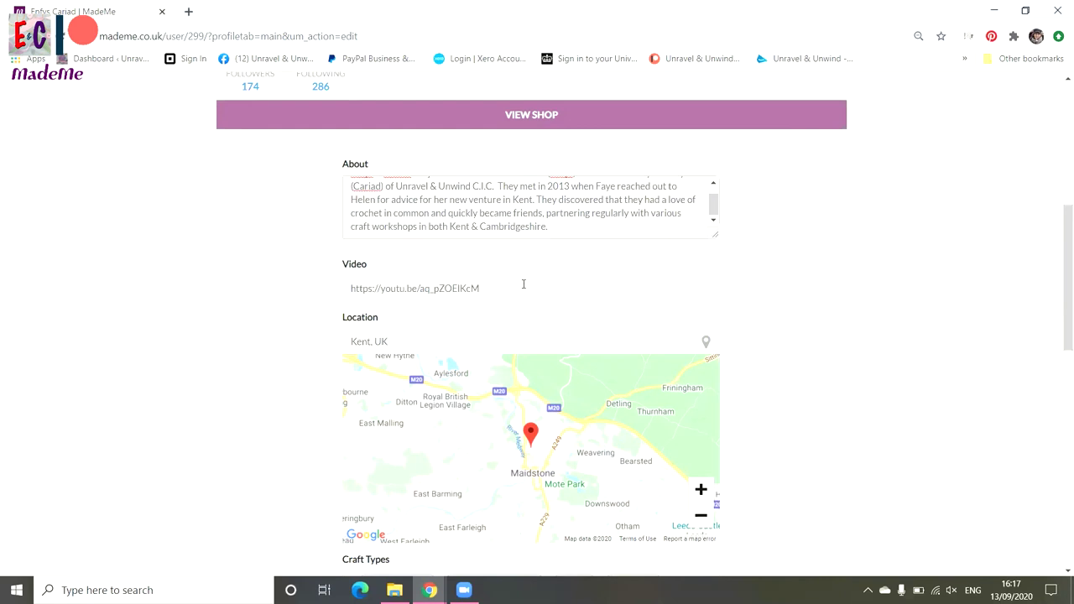
pyautogui.scroll(-1, 759, 281)
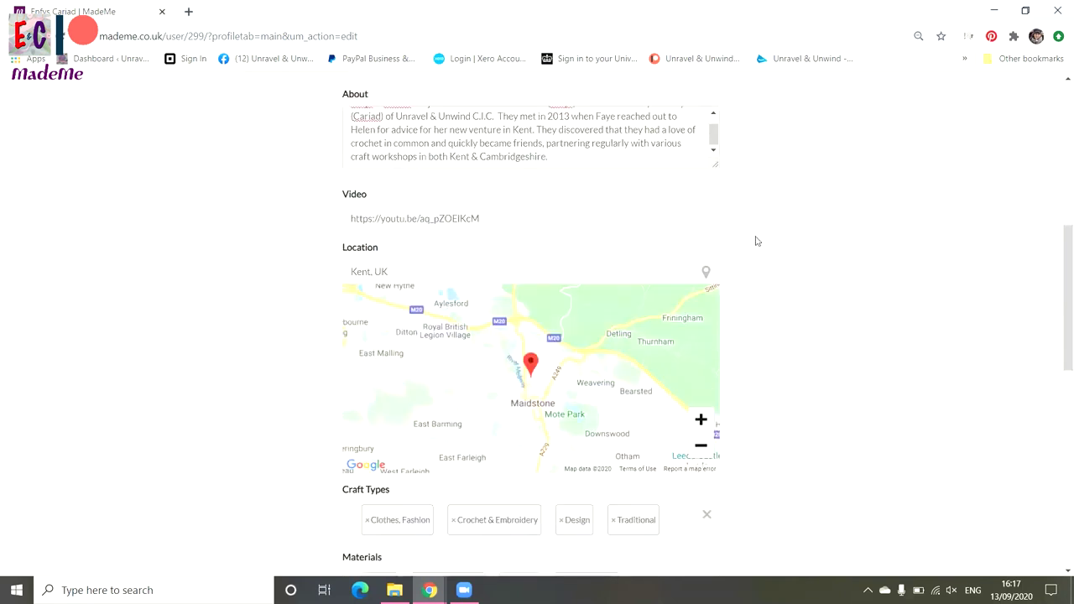
pyautogui.scroll(-2, 758, 240)
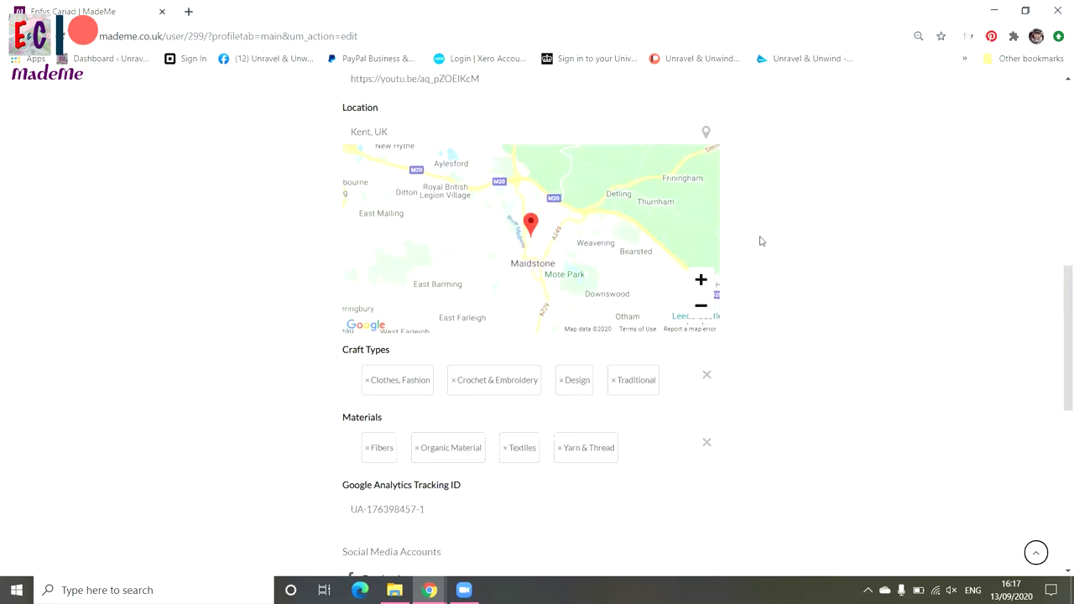
pyautogui.scroll(-1, 764, 319)
pyautogui.click(676, 306)
pyautogui.write('d')
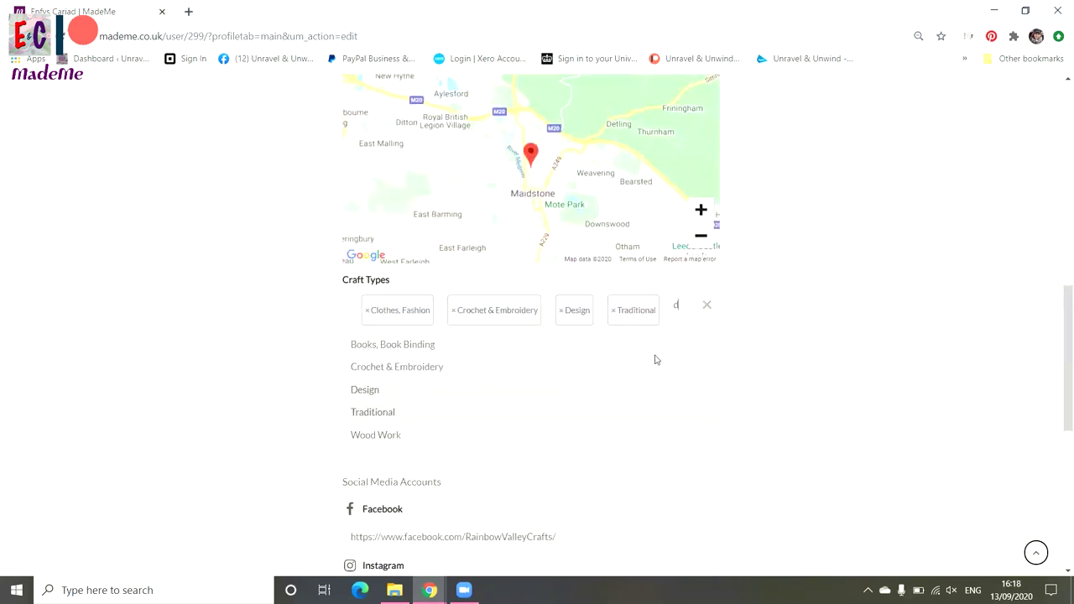
pyautogui.press('BackSpace')
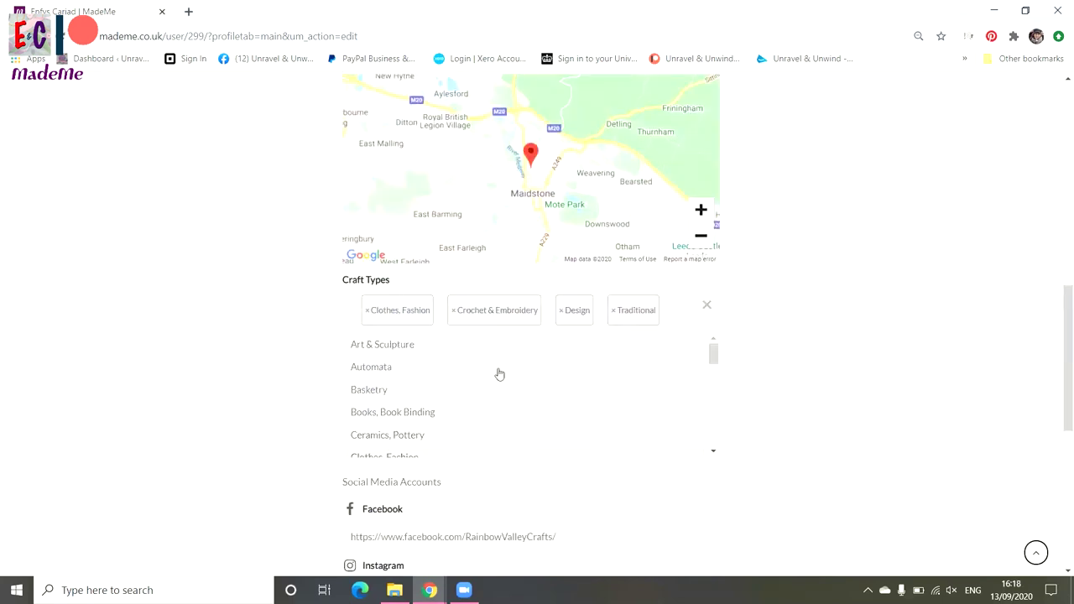
pyautogui.scroll(-1, 489, 376)
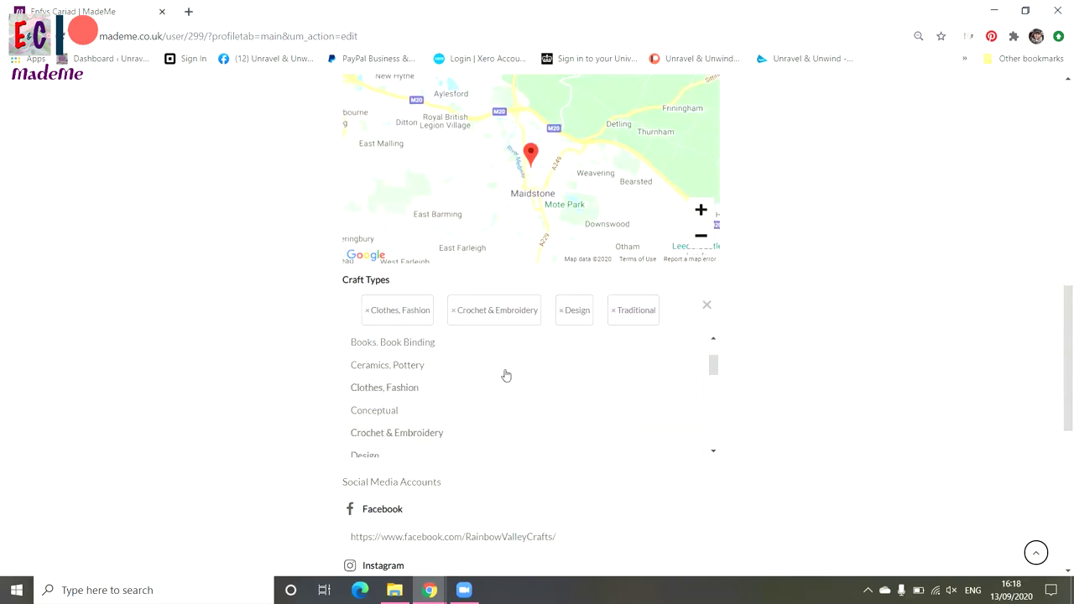
pyautogui.scroll(-1, 504, 374)
pyautogui.scroll(-1, 506, 375)
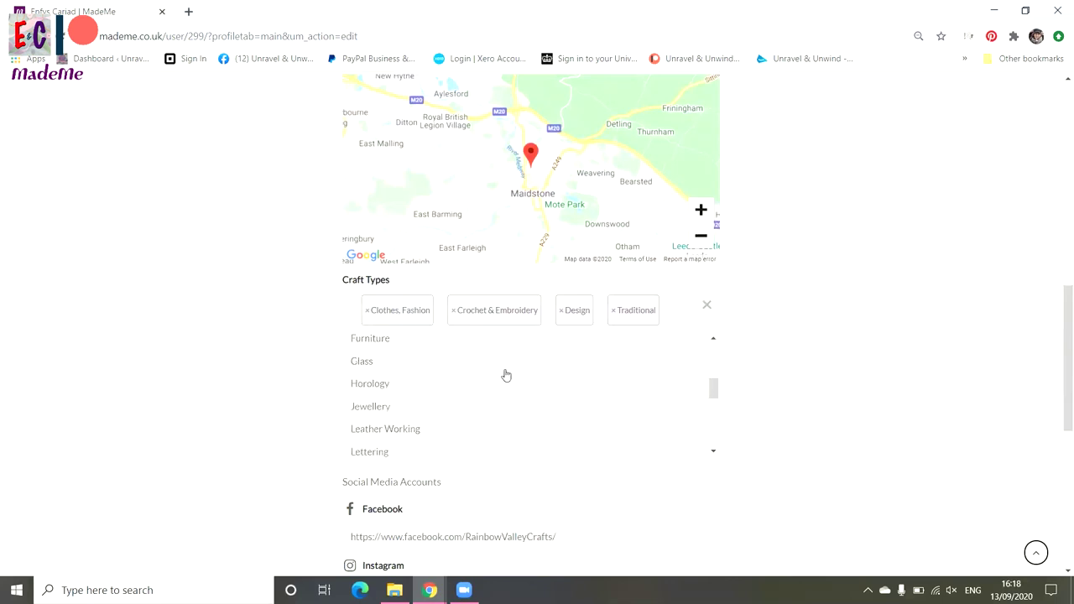
pyautogui.scroll(-1, 506, 375)
pyautogui.scroll(-1, 531, 396)
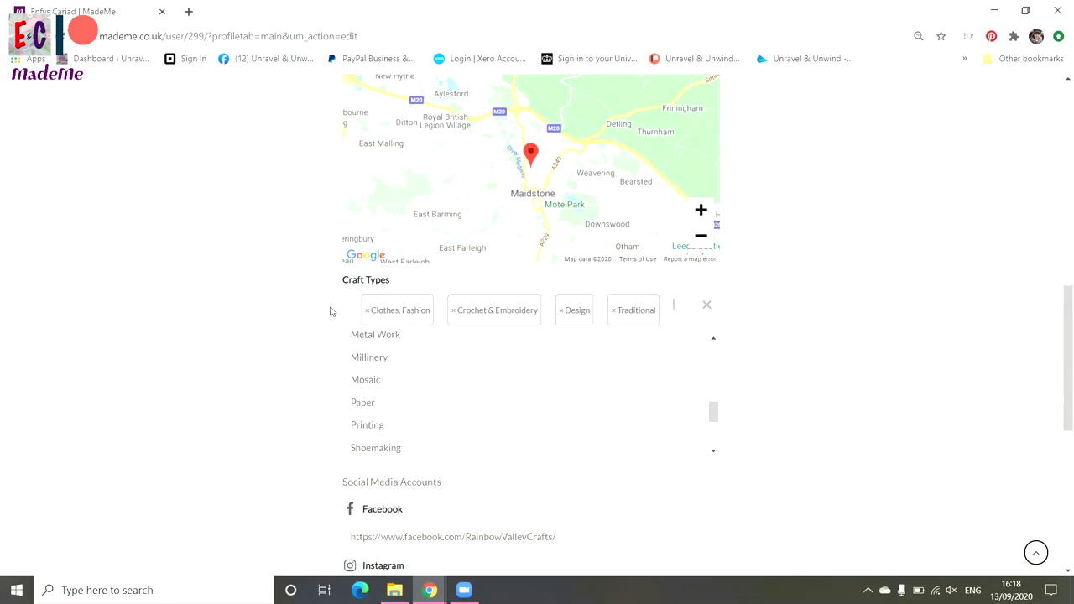
pyautogui.click(827, 307)
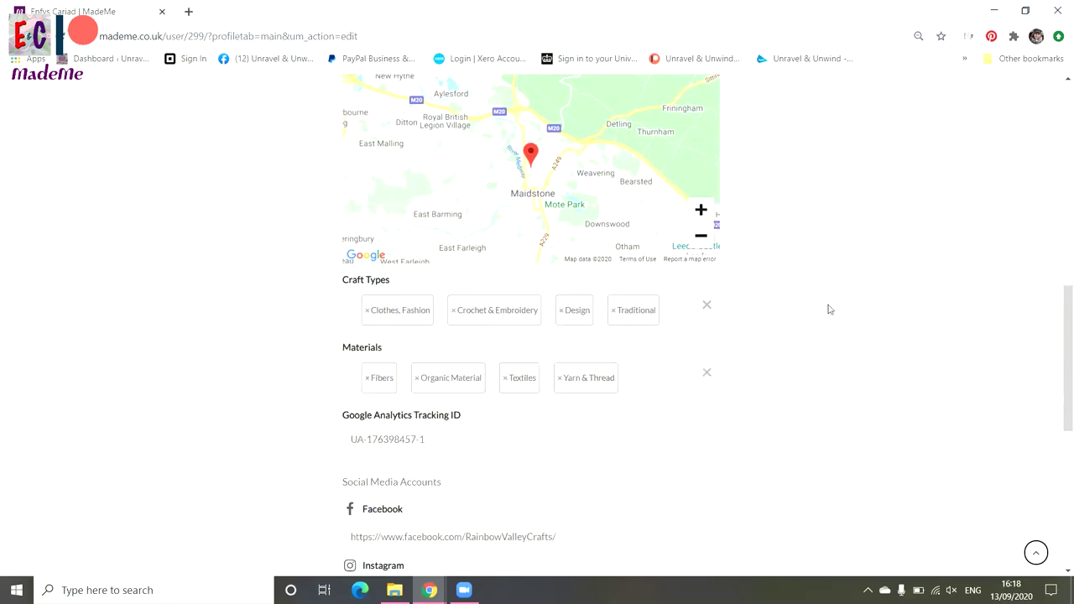
pyautogui.scroll(-1, 811, 328)
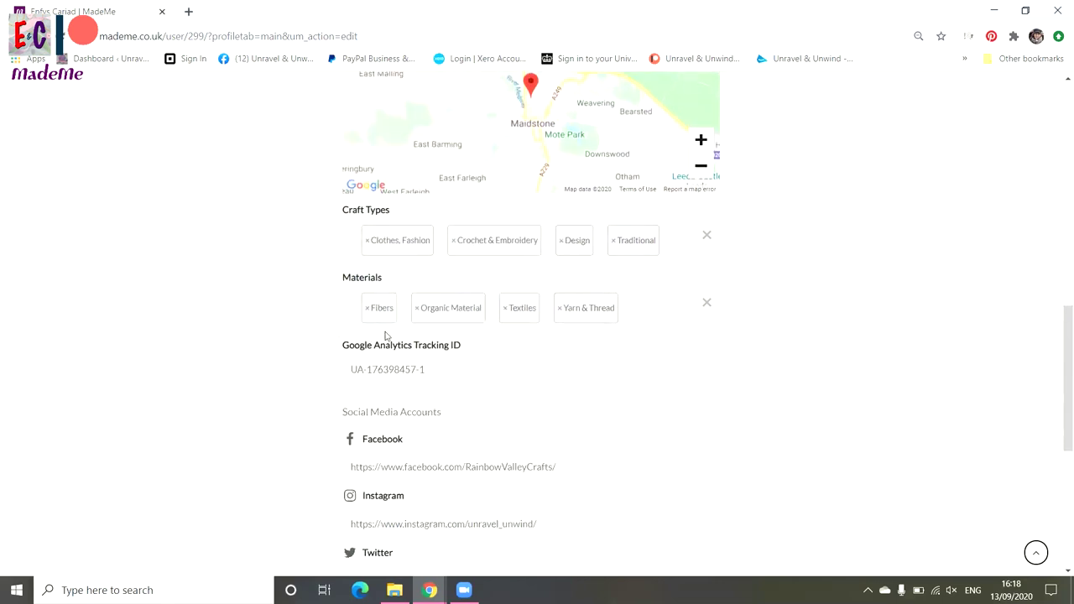
pyautogui.click(648, 310)
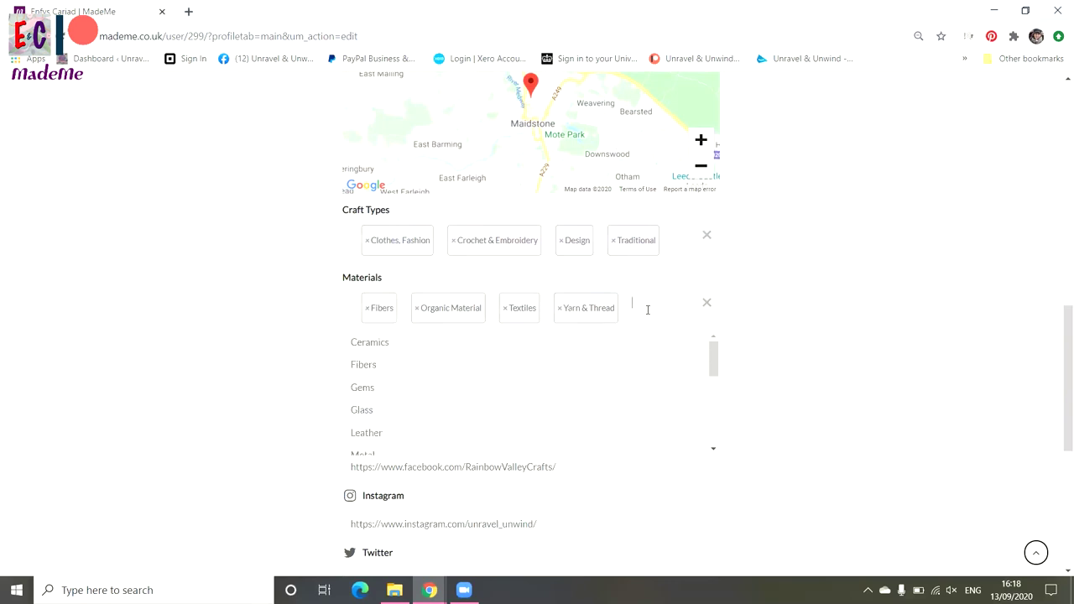
pyautogui.write('wool')
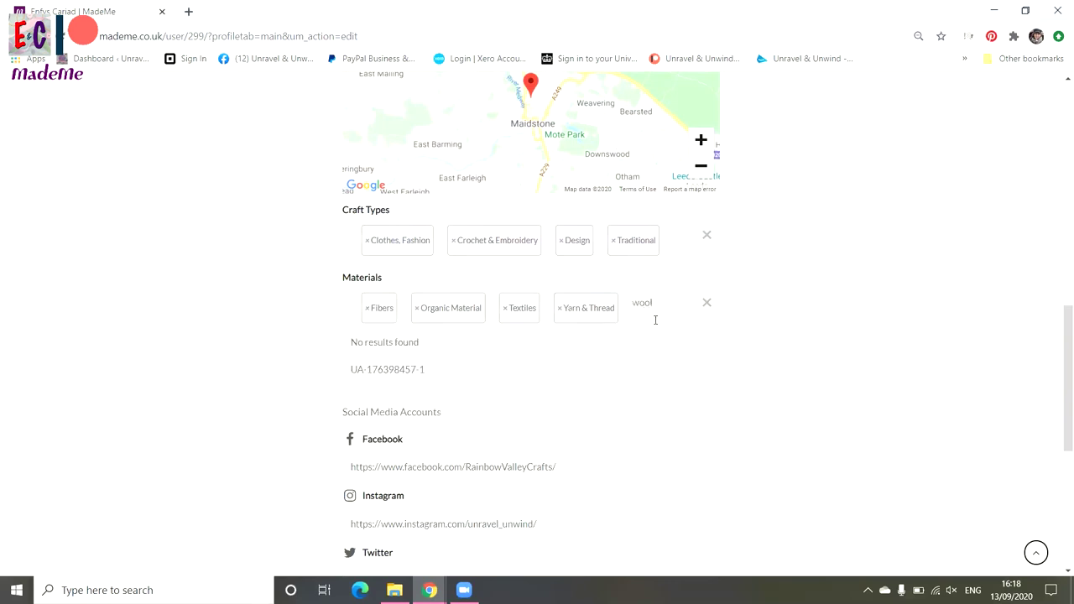
pyautogui.press('BackSpace')
pyautogui.press('BackSpace')
pyautogui.press('BackSpace')
pyautogui.press('BackSpace')
pyautogui.press('BackSpace')
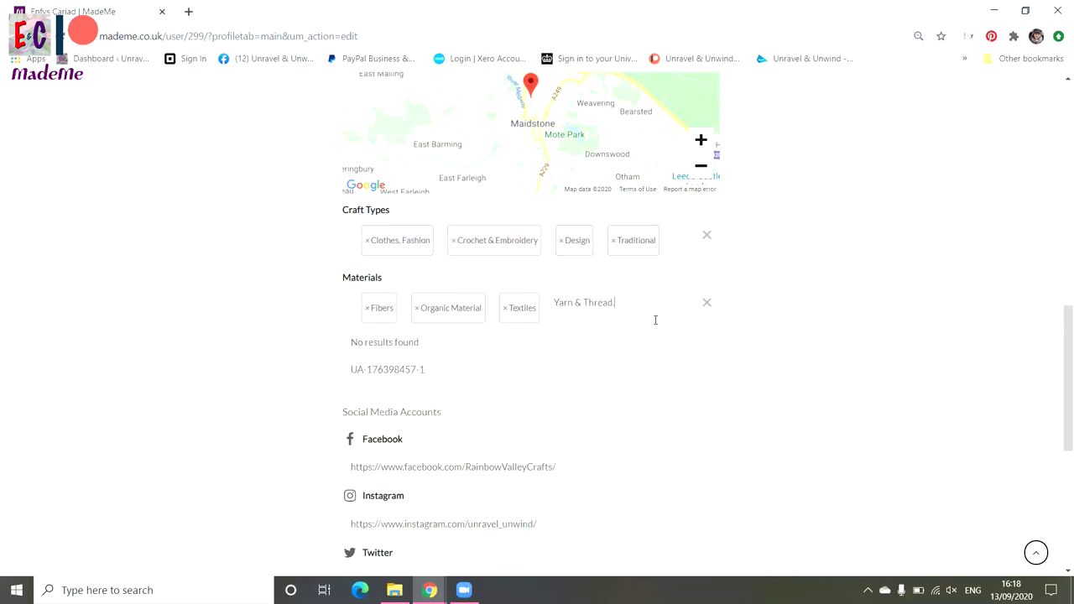
pyautogui.click(777, 326)
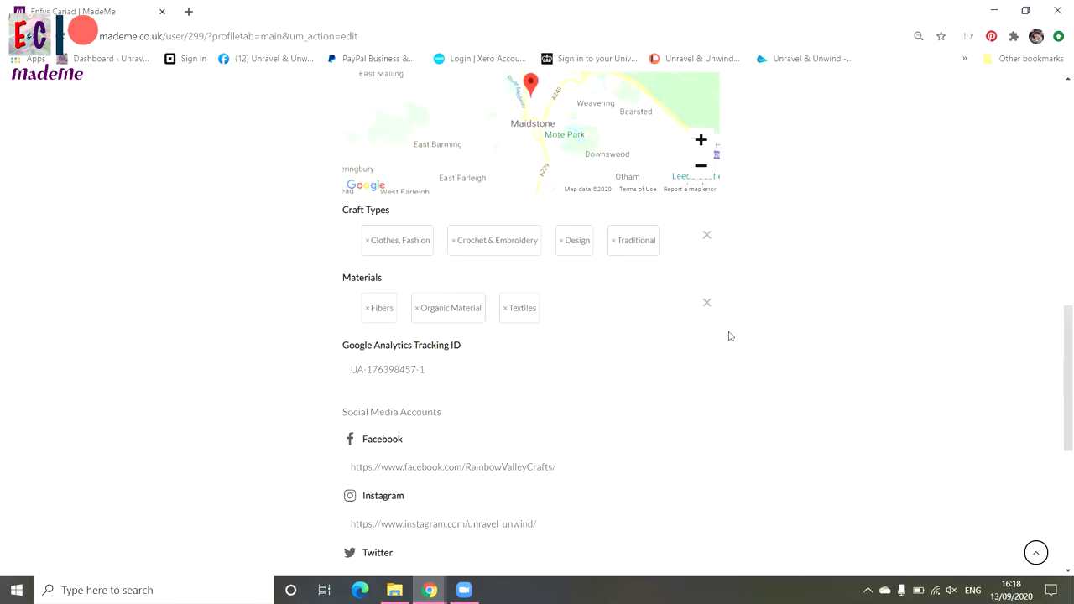
pyautogui.click(579, 307)
pyautogui.write('yar')
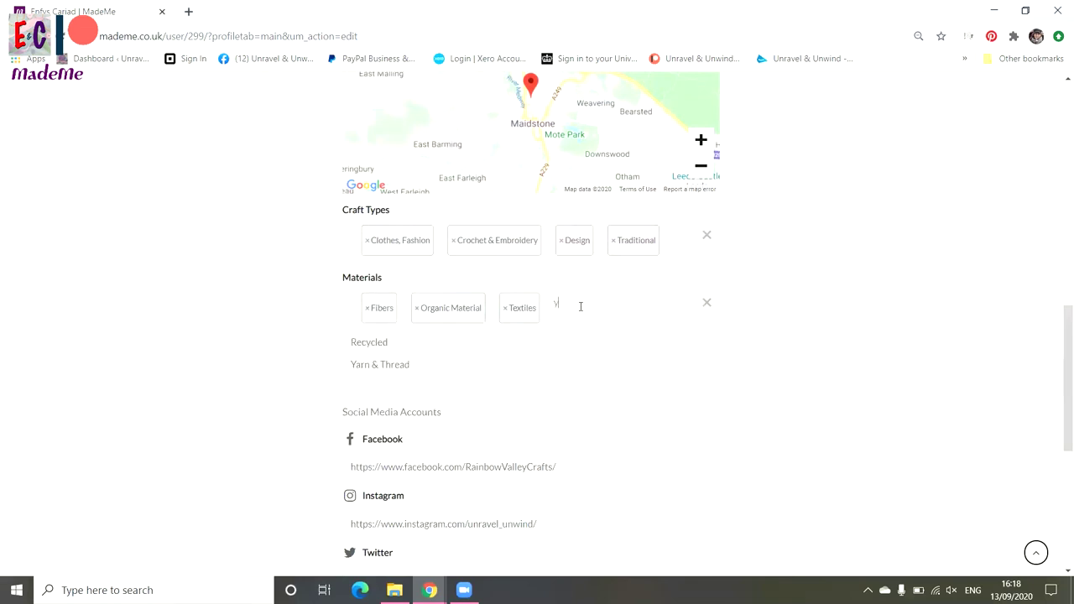
pyautogui.click(576, 340)
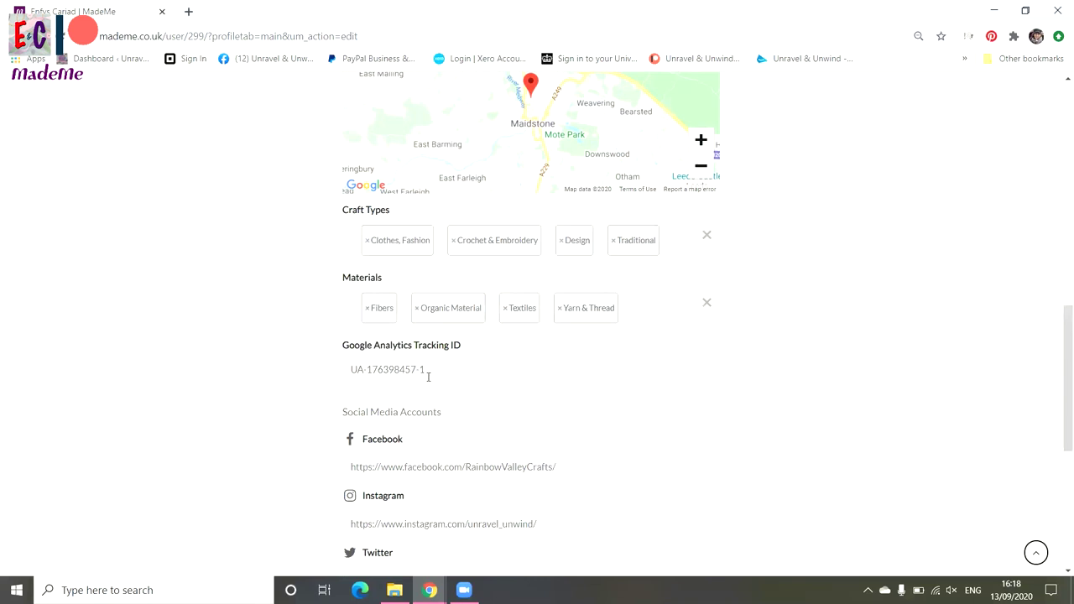
pyautogui.scroll(-1, 492, 395)
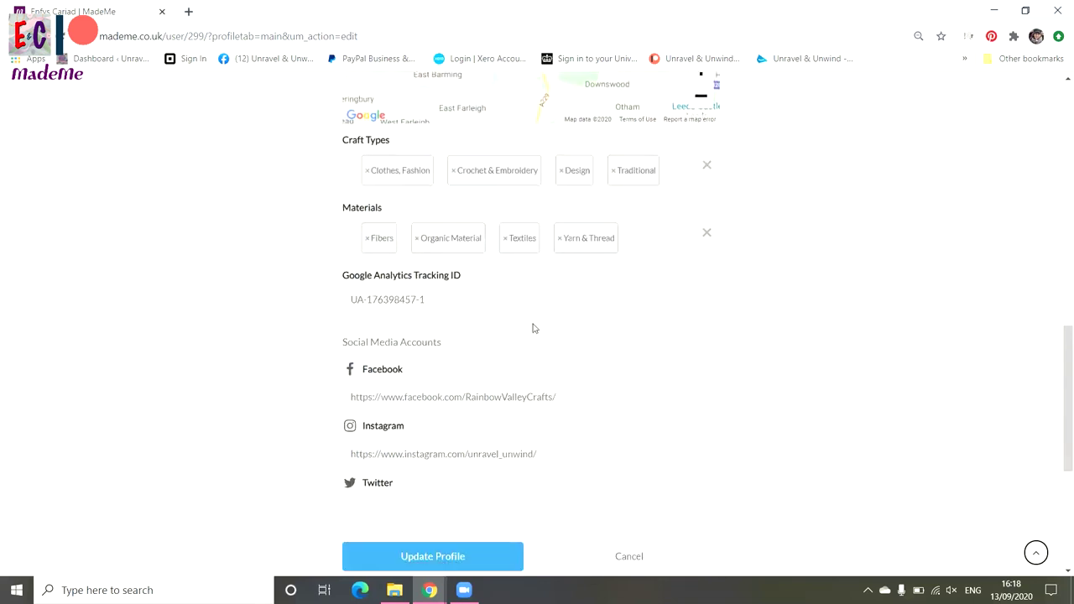
pyautogui.scroll(-1, 650, 367)
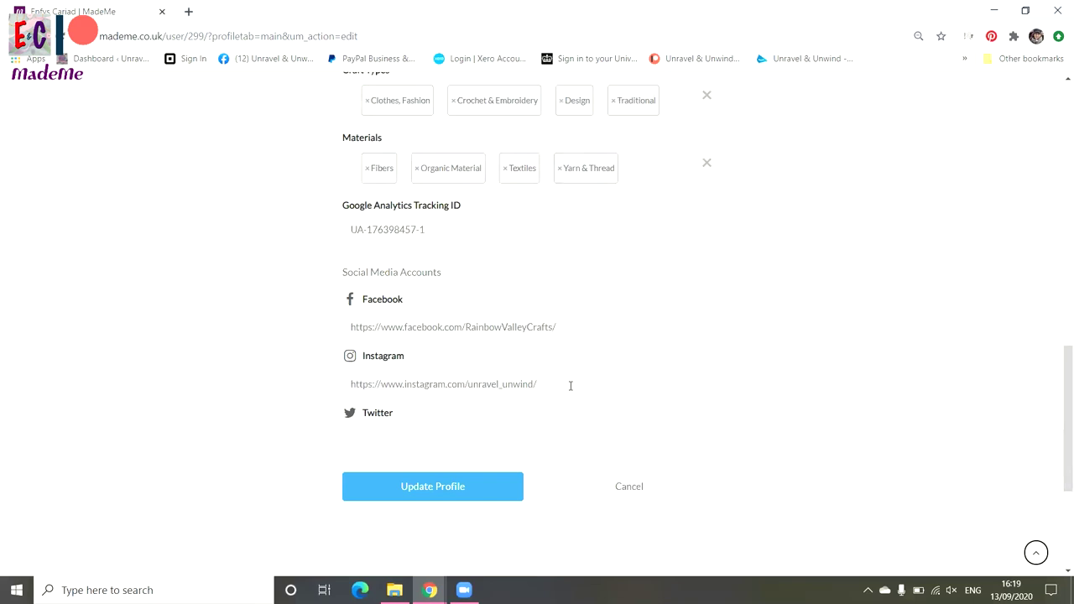
pyautogui.click(475, 481)
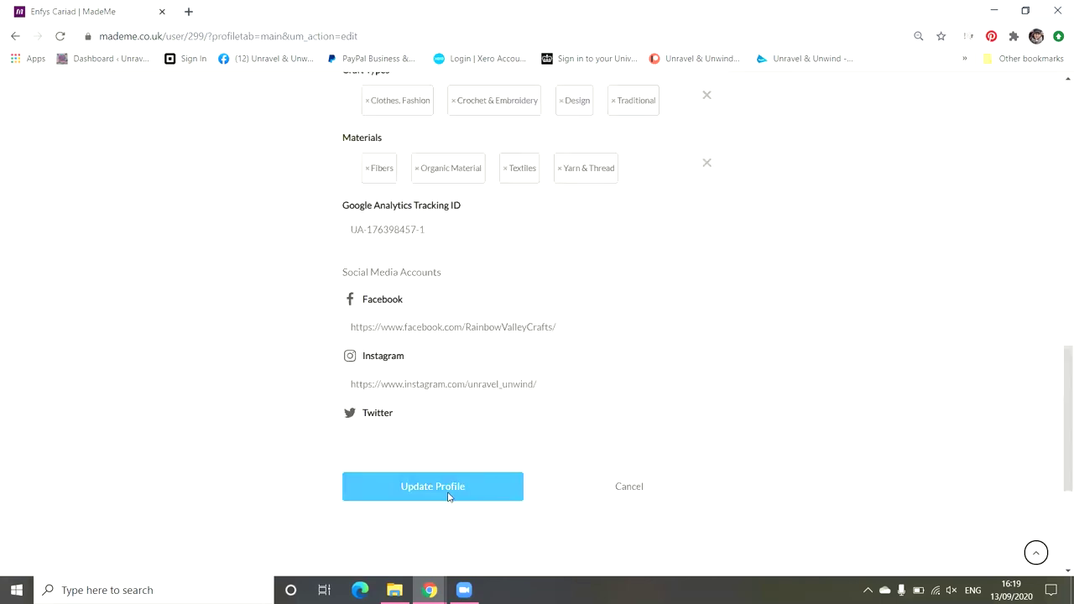
# Step: Save the updated shop profile and return to the Shop Manager dashboard showing 7 orders and 8 products
pyautogui.click(443, 487)
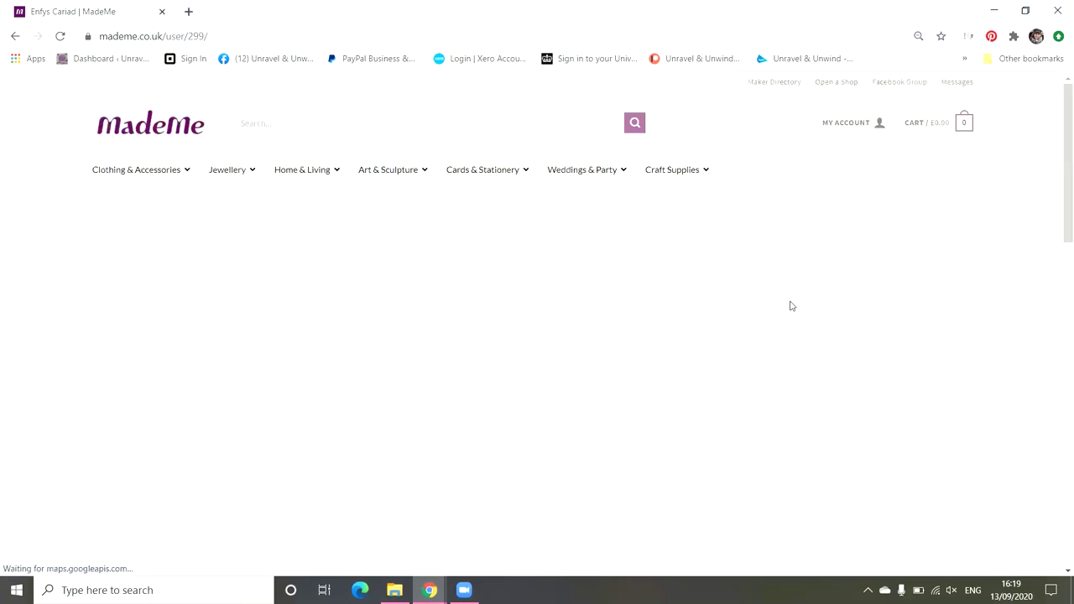
pyautogui.moveTo(844, 129)
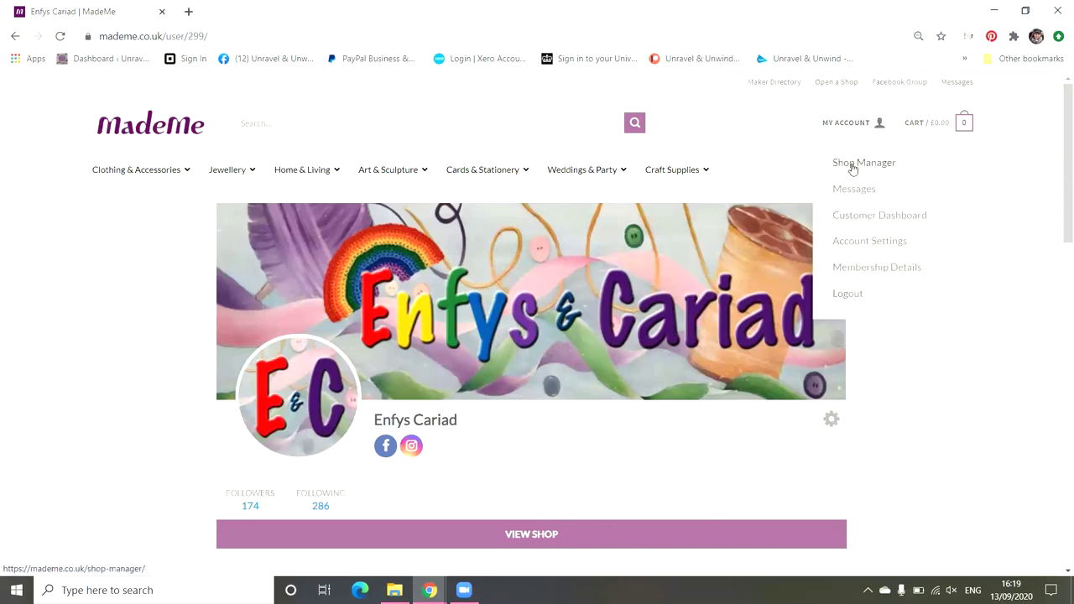
pyautogui.click(852, 165)
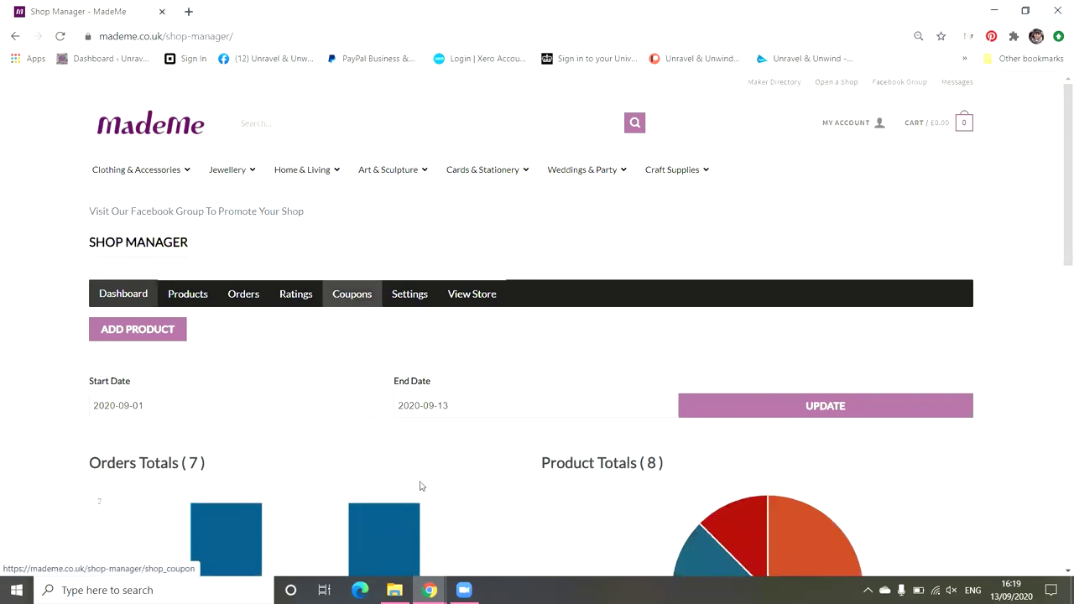
# Step: Bring the Zoom meeting window to the front
pyautogui.moveTo(464, 590)
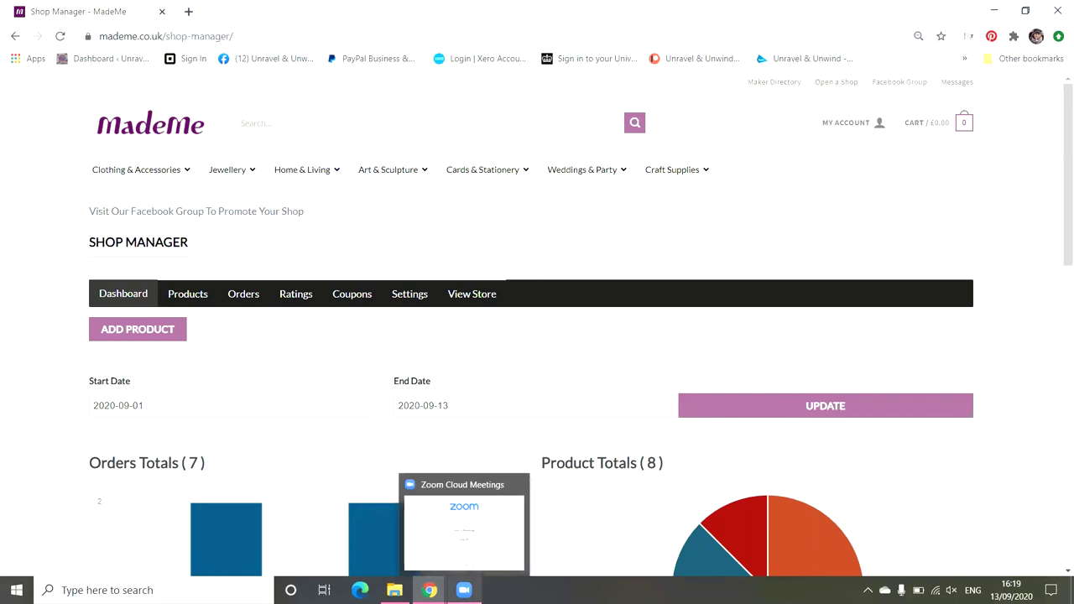
pyautogui.click(463, 528)
pyautogui.click(464, 590)
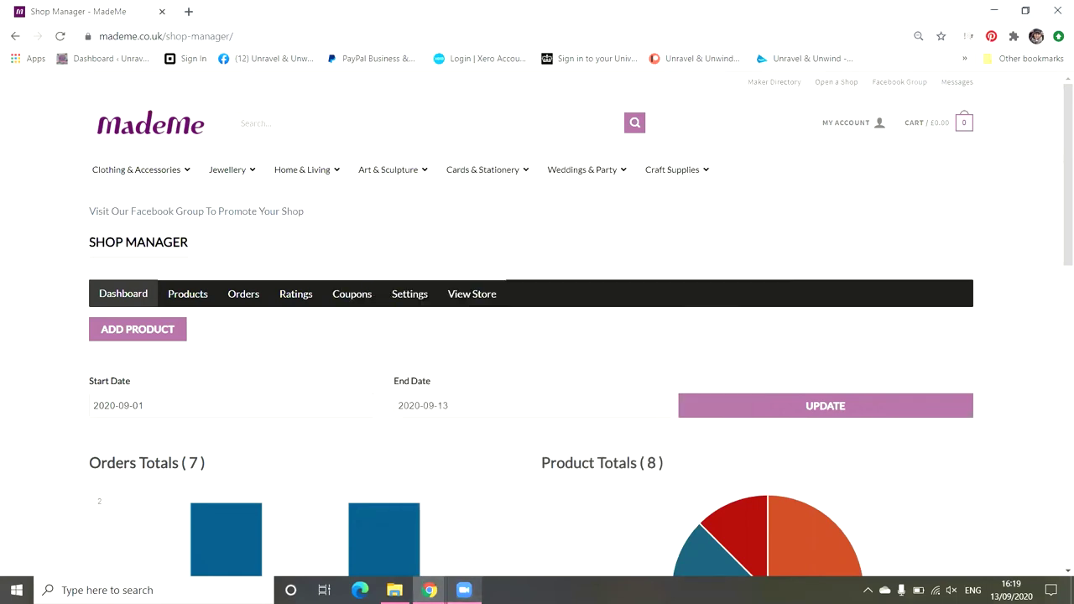